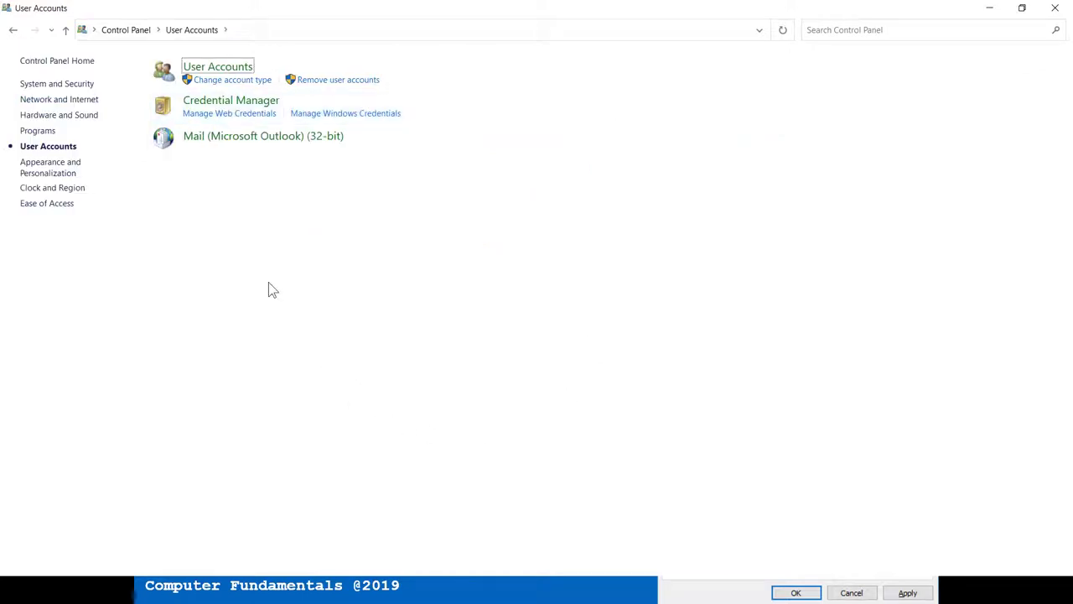
Examine the pages for changing the current account's name and account type, cancelling both without changes
left_click(225, 67)
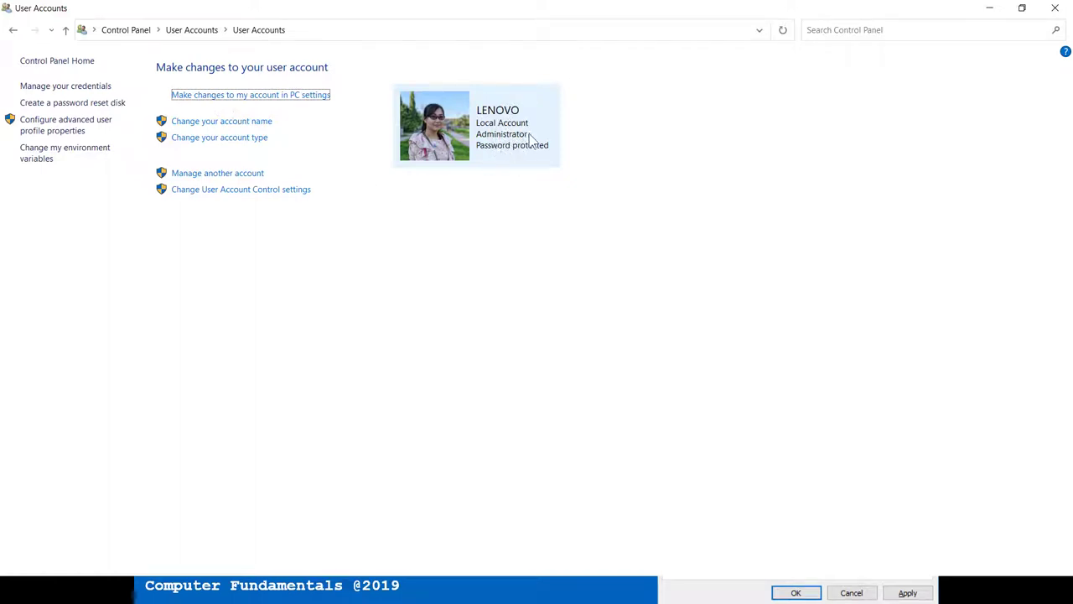
left_click(239, 123)
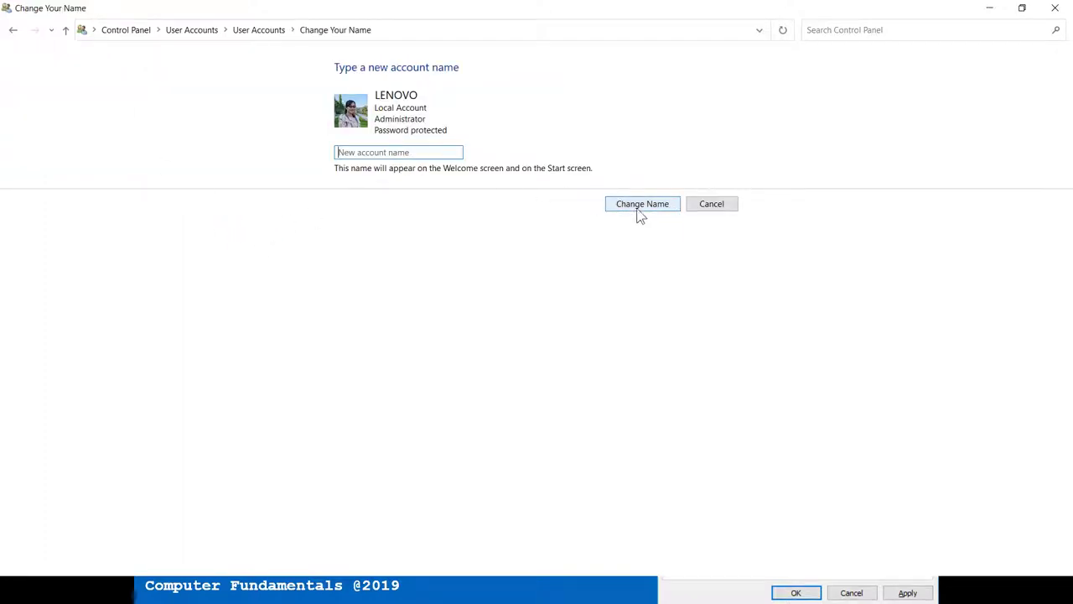
left_click(709, 205)
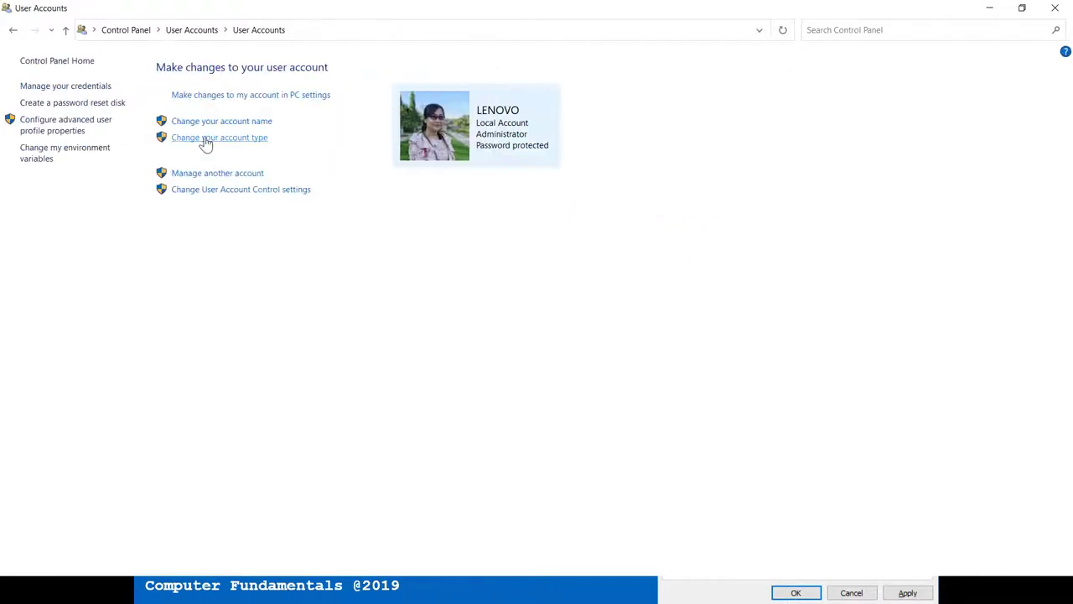
left_click(205, 141)
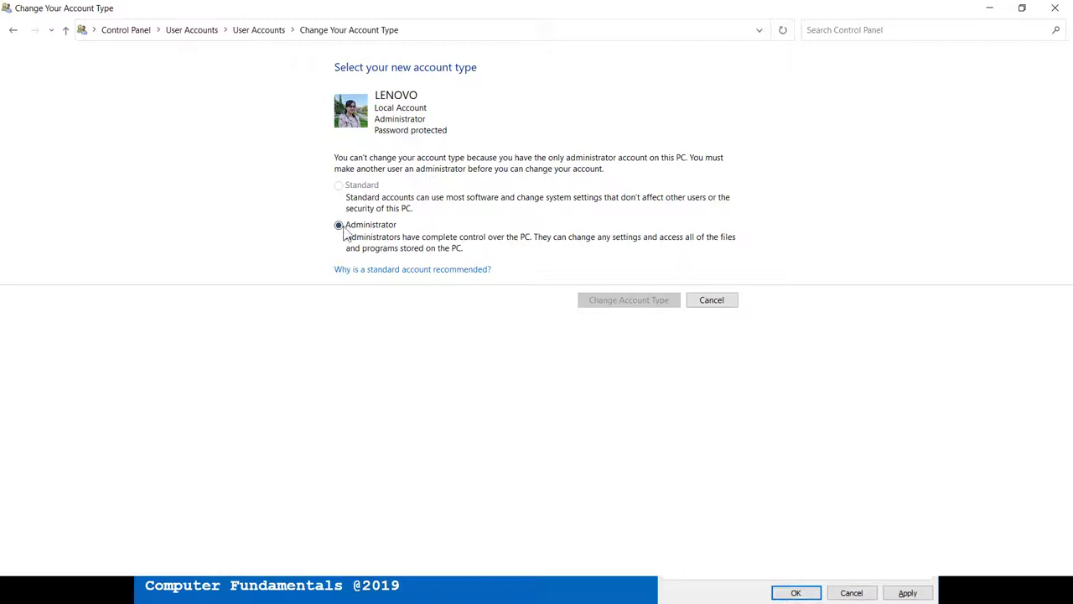
left_click(723, 307)
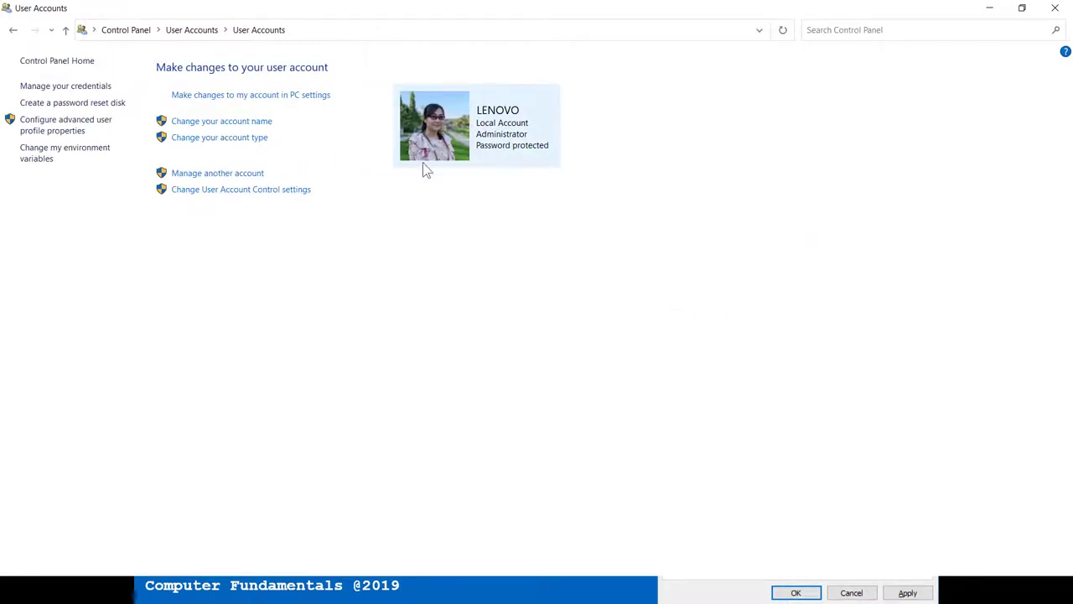
Examine the add-user process in PC settings up to the form for a user without a Microsoft account, and close Settings without creating one
left_click(192, 174)
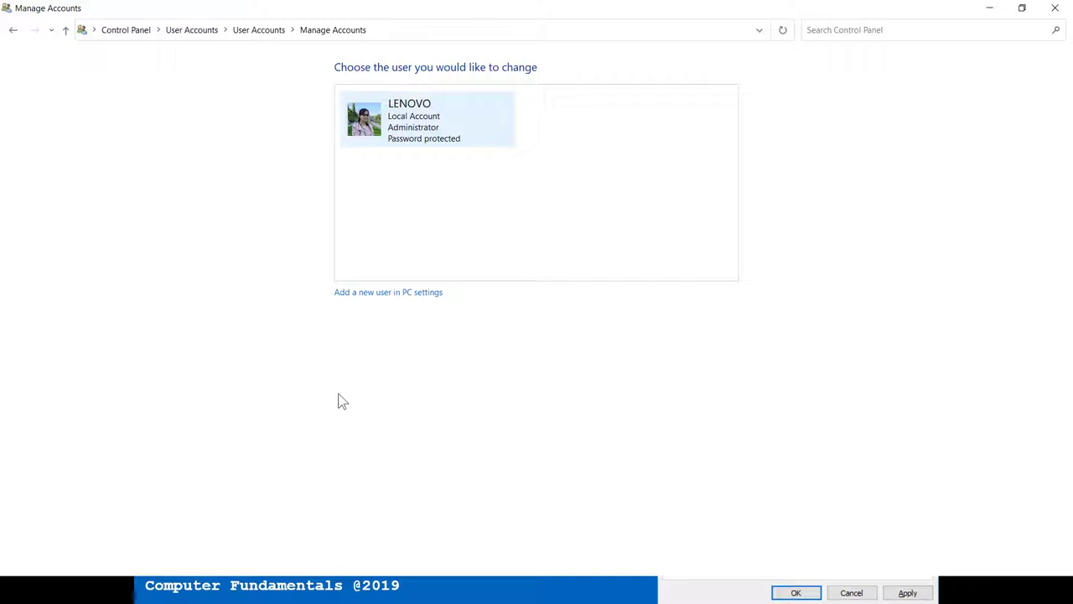
left_click(417, 293)
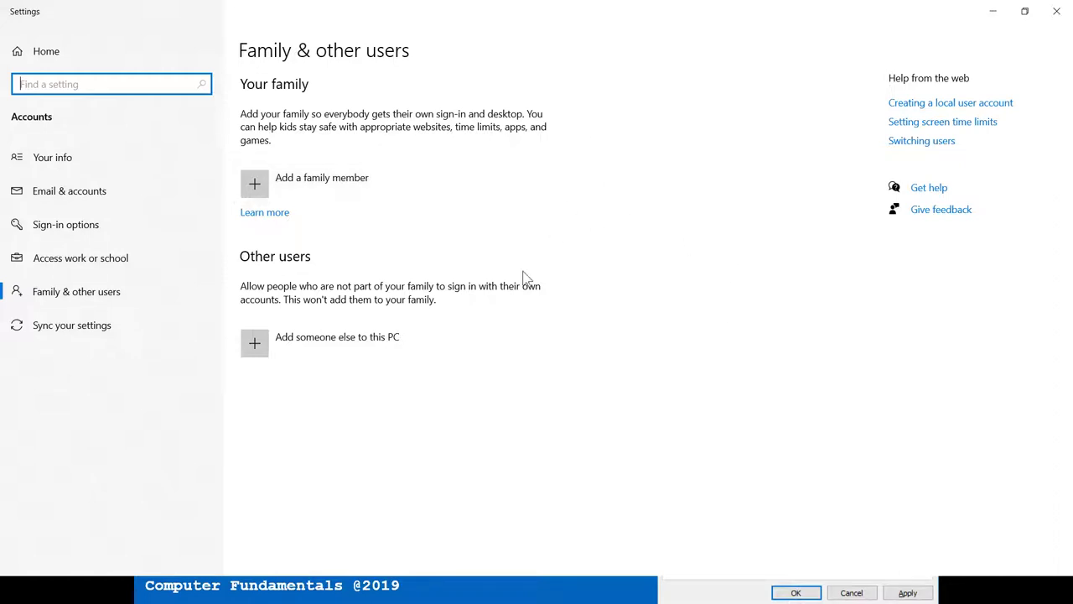
left_click(254, 346)
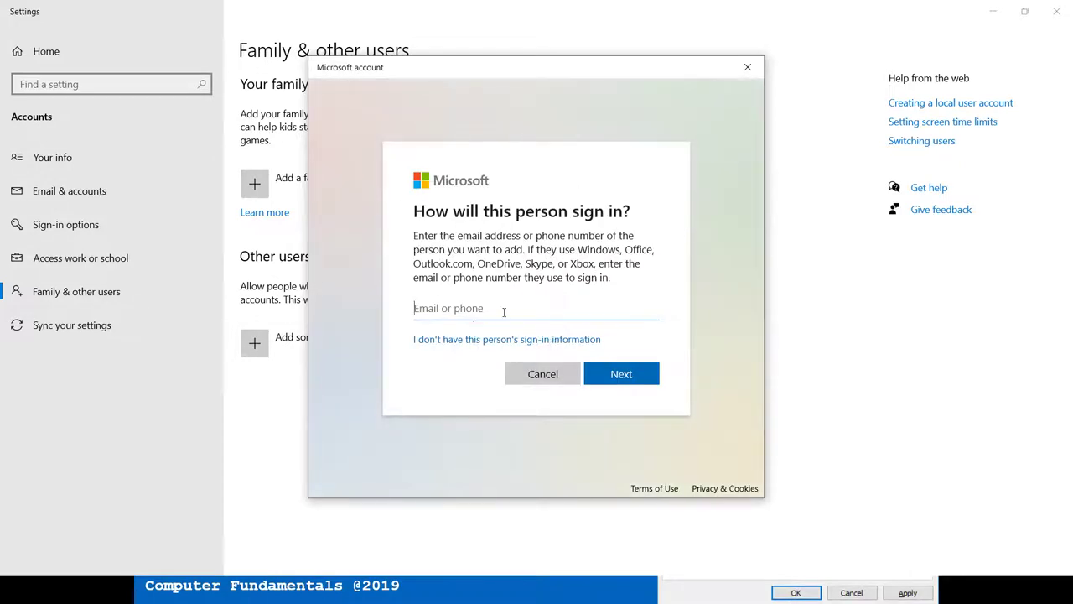
left_click(530, 347)
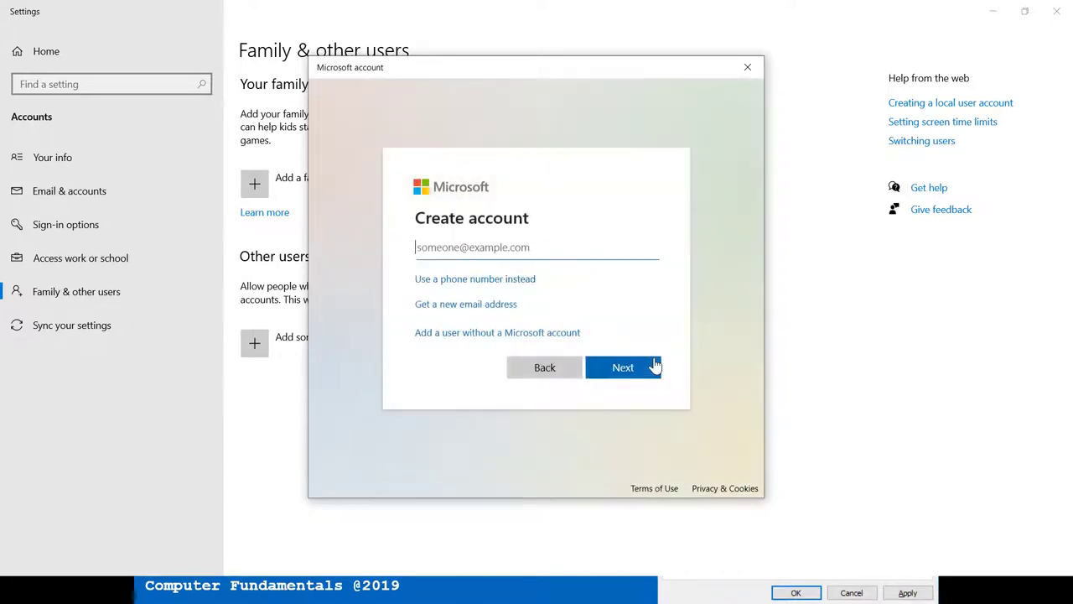
left_click(477, 335)
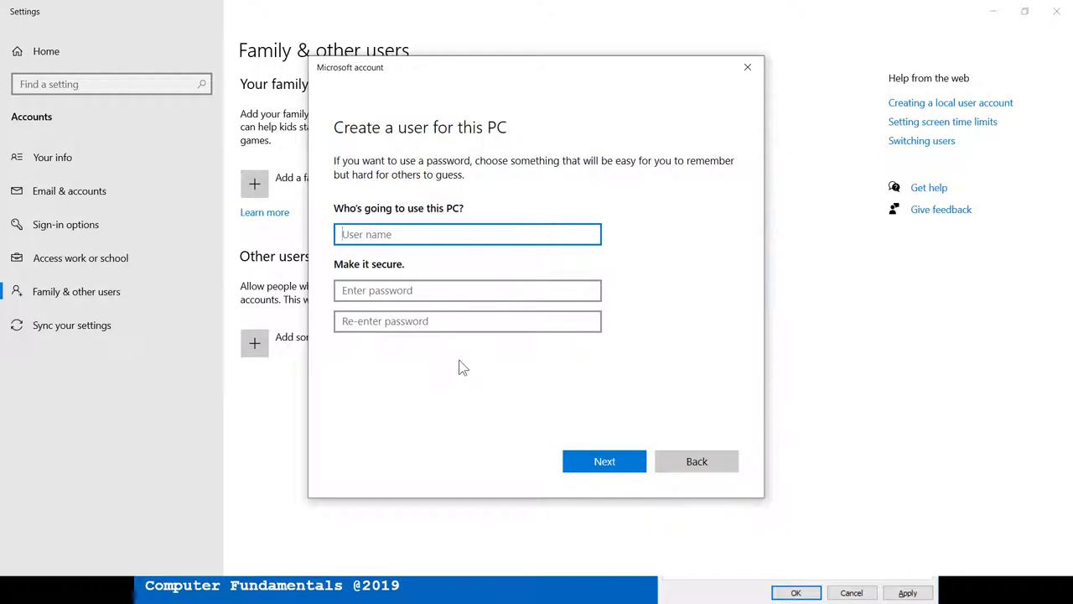
left_click(709, 461)
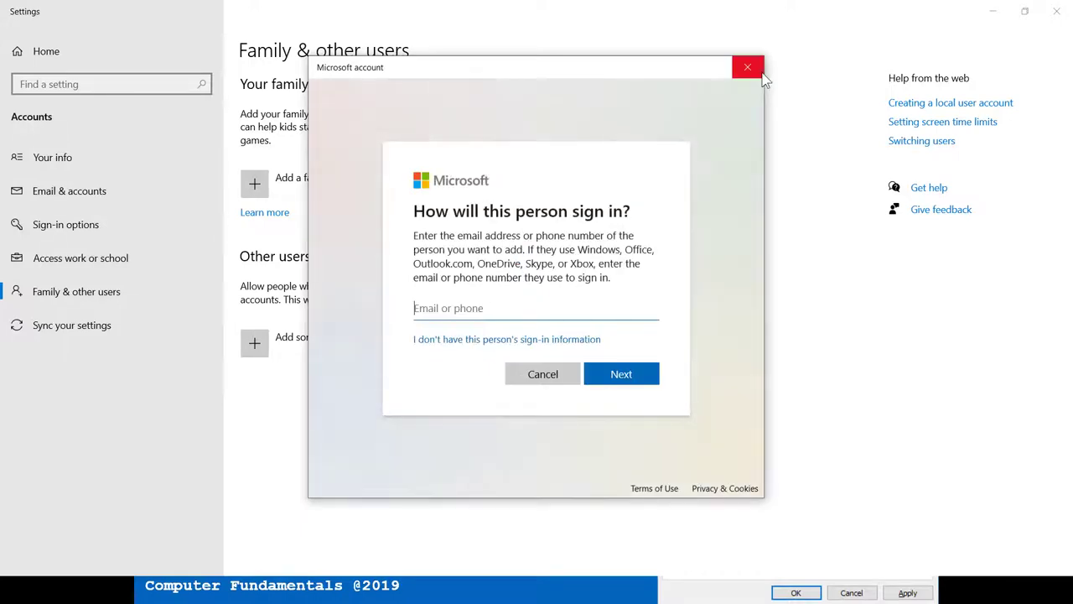
left_click(748, 67)
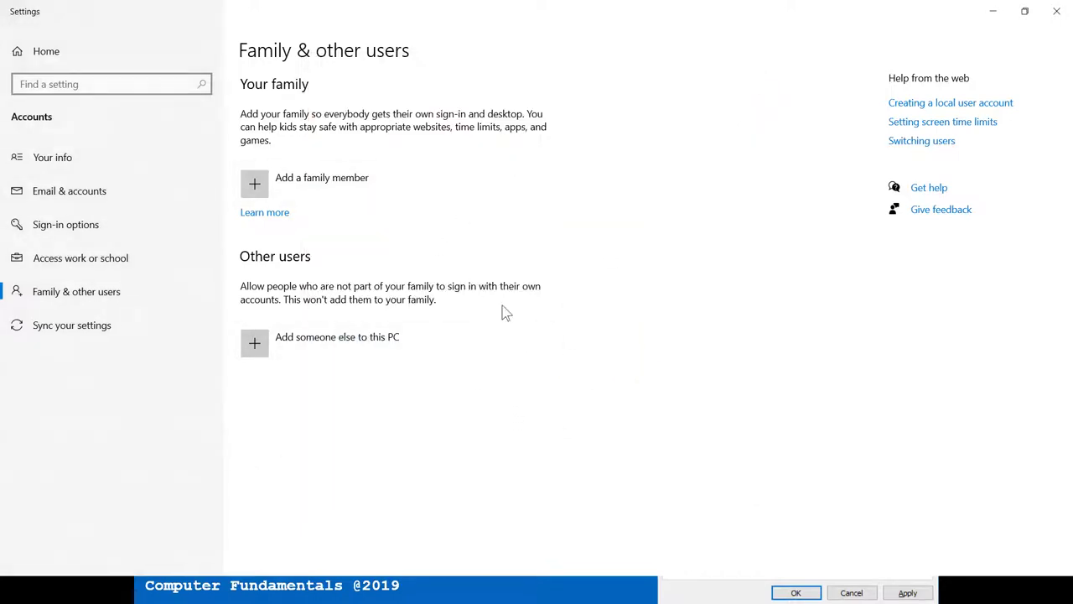
left_click(1058, 12)
View the change options for the existing local administrator account, and return to the main User Accounts page
left_click(374, 126)
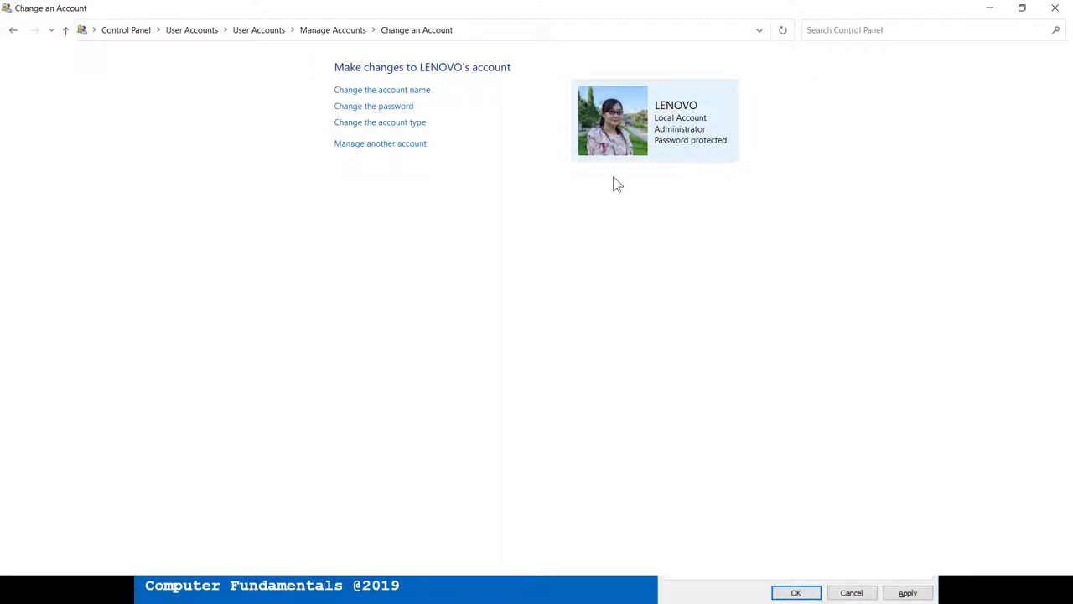
left_click(5, 31)
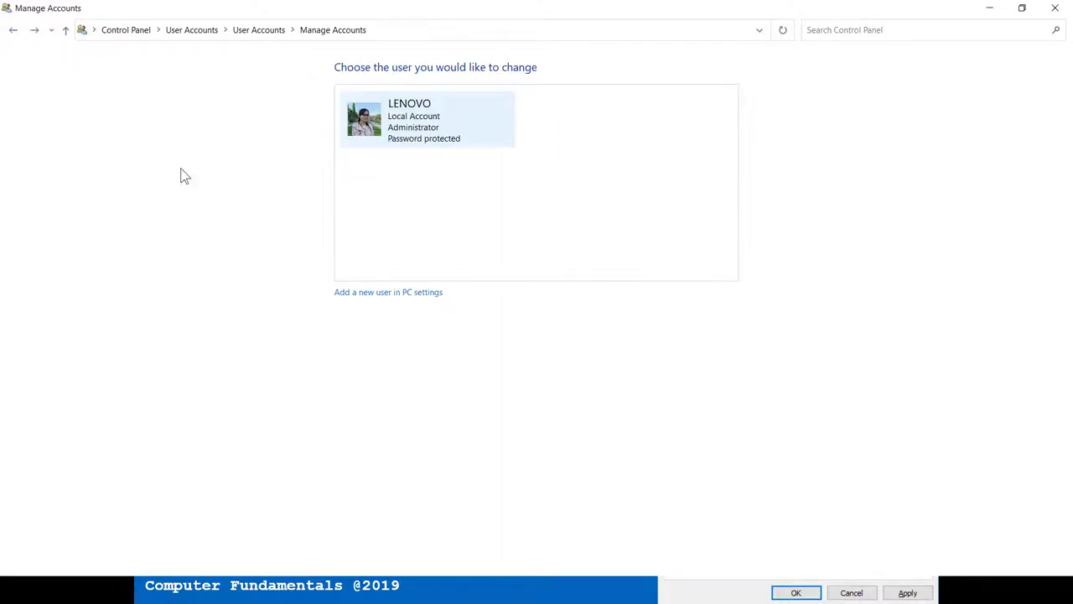
left_click(11, 32)
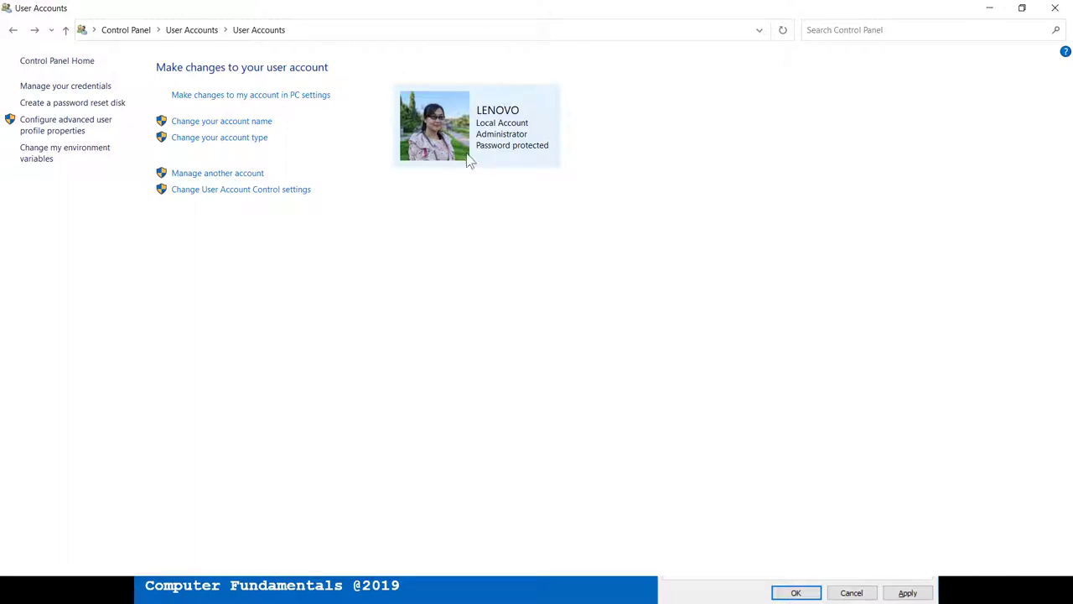
Try the User Account Control notification levels from Always notify down to Never notify, discard the change, and recheck the saved level
left_click(276, 195)
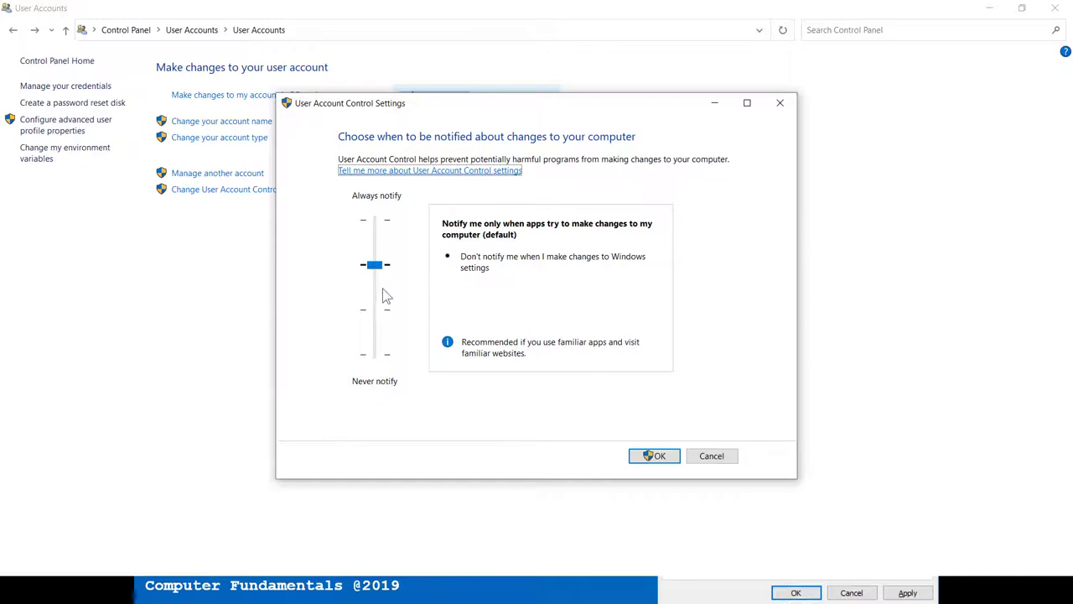
left_click_drag(375, 266, 377, 220)
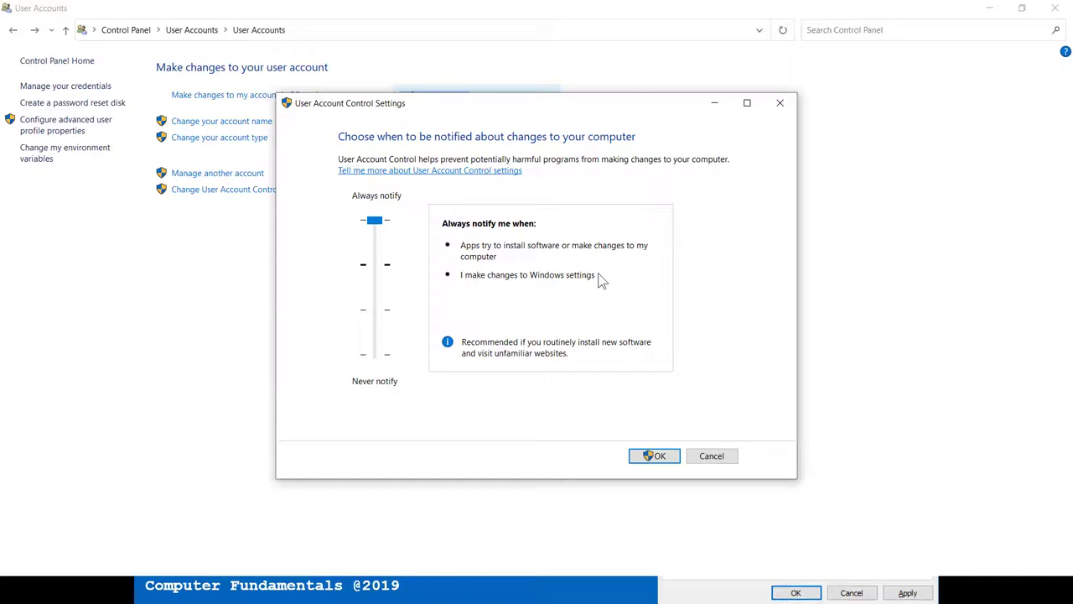
left_click(377, 266)
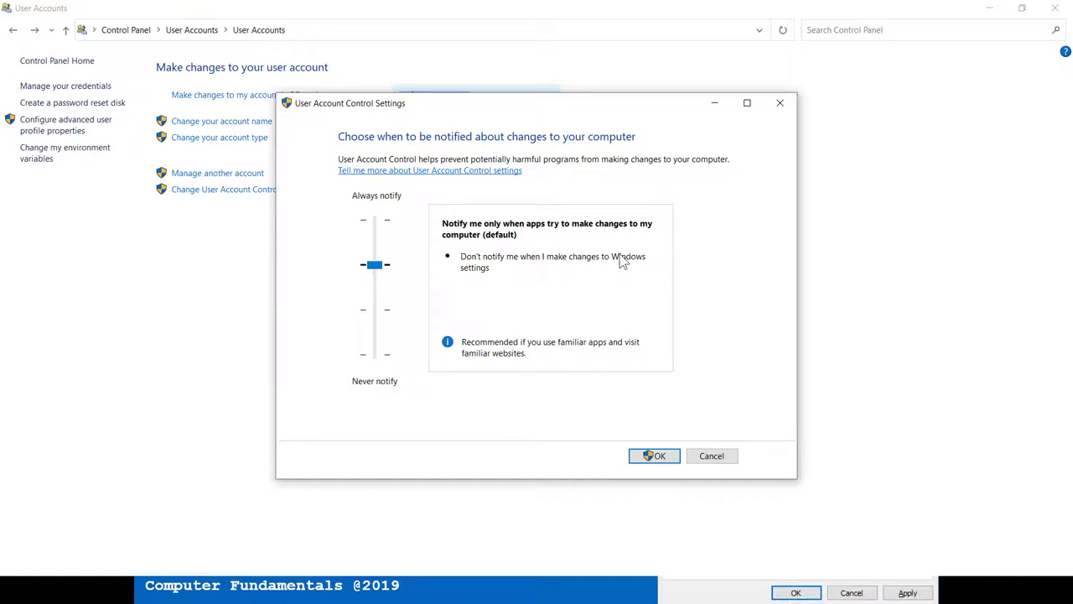
left_click(365, 318)
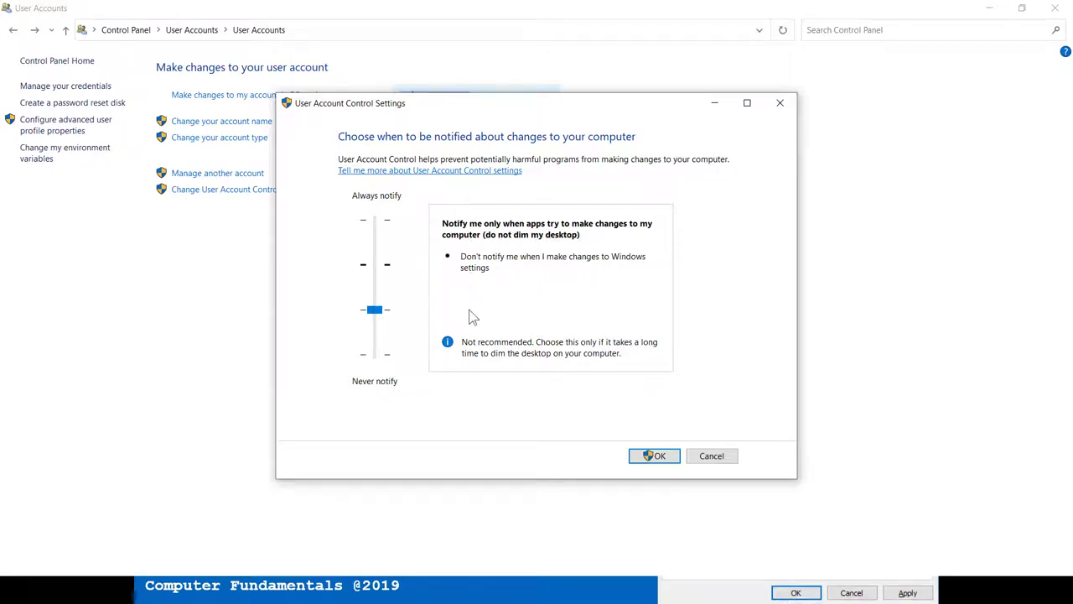
left_click(377, 357)
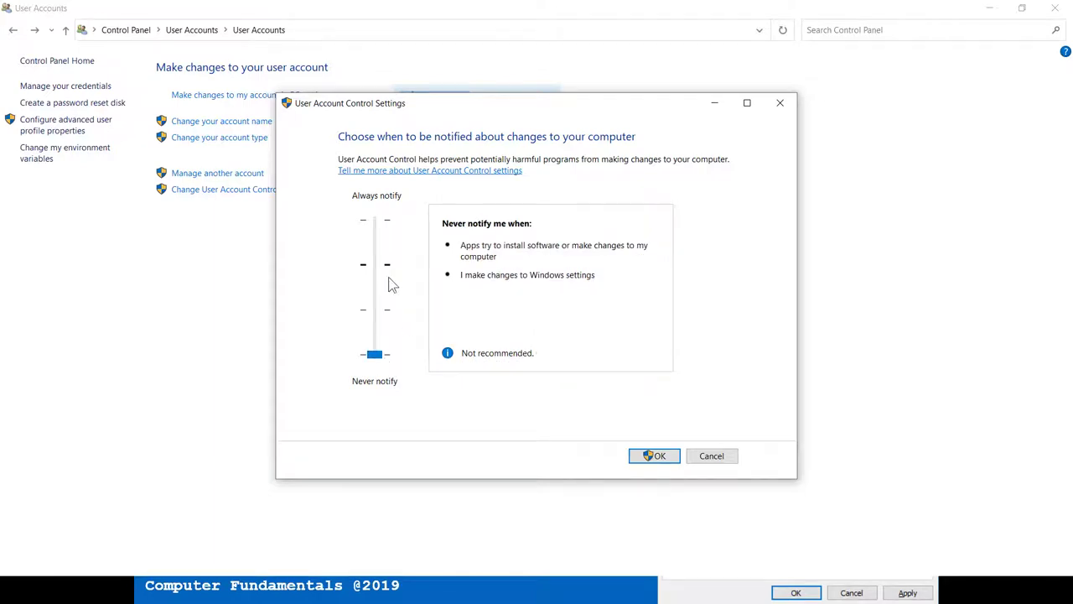
left_click(711, 456)
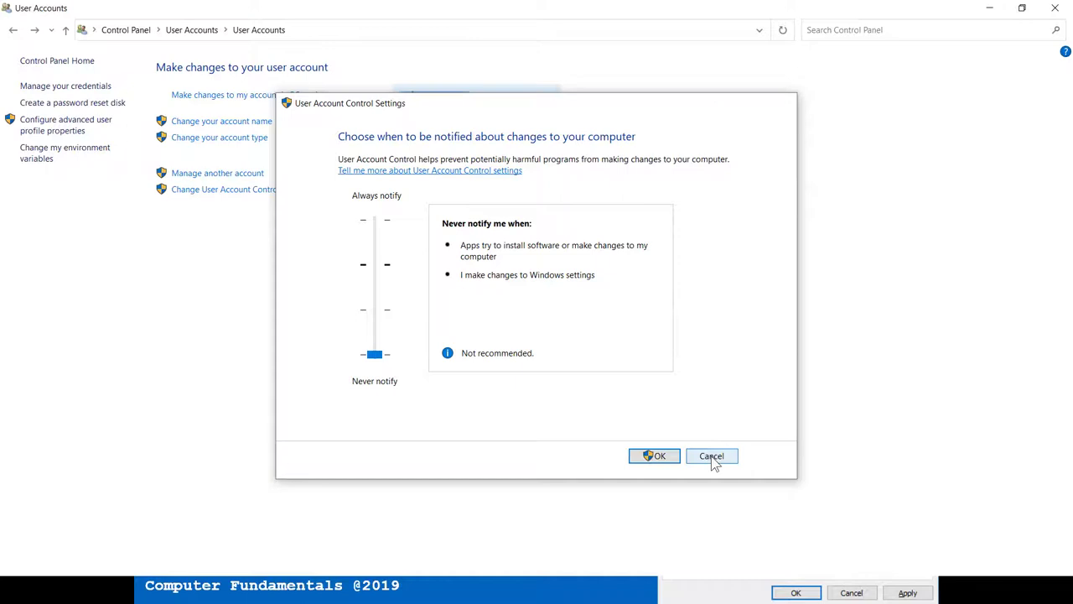
left_click(227, 191)
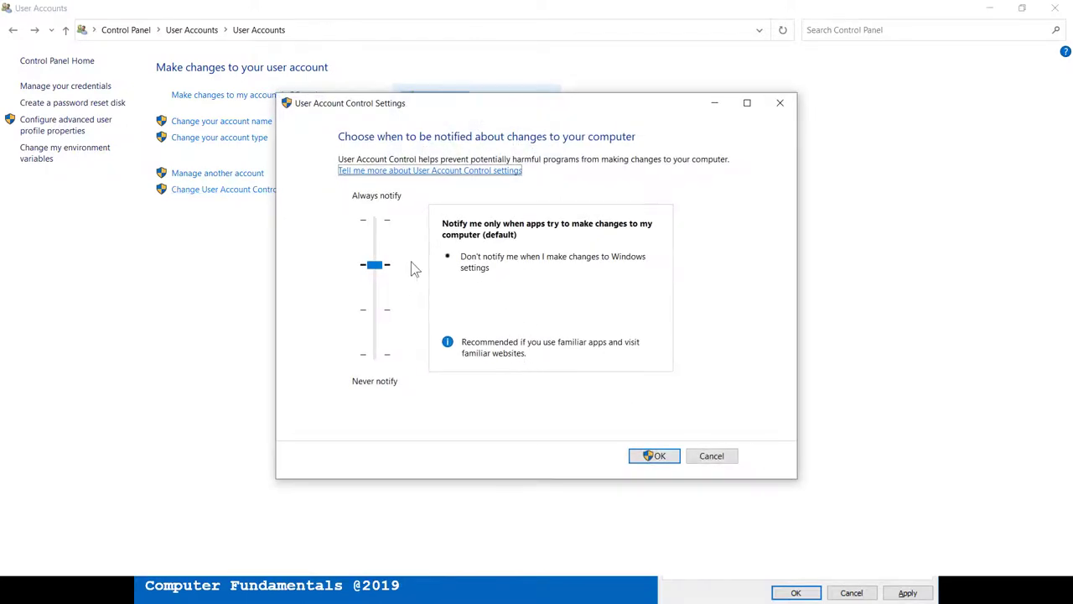
left_click(712, 455)
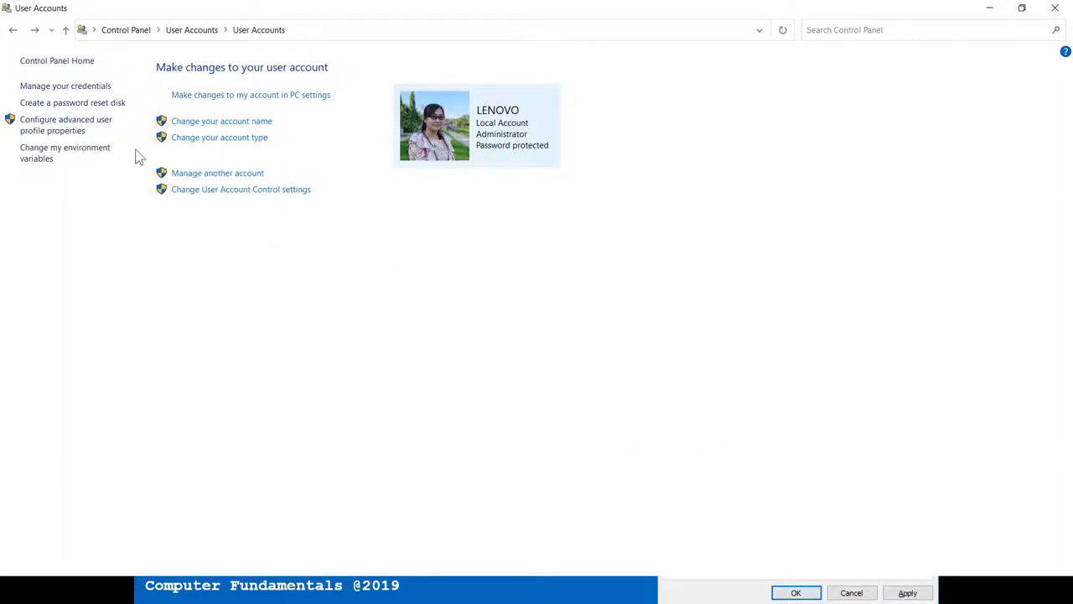
Close the User Accounts window and resume the PowerPoint slide show at the User Accounts and Internet Options slide
left_click(110, 105)
left_click(1055, 7)
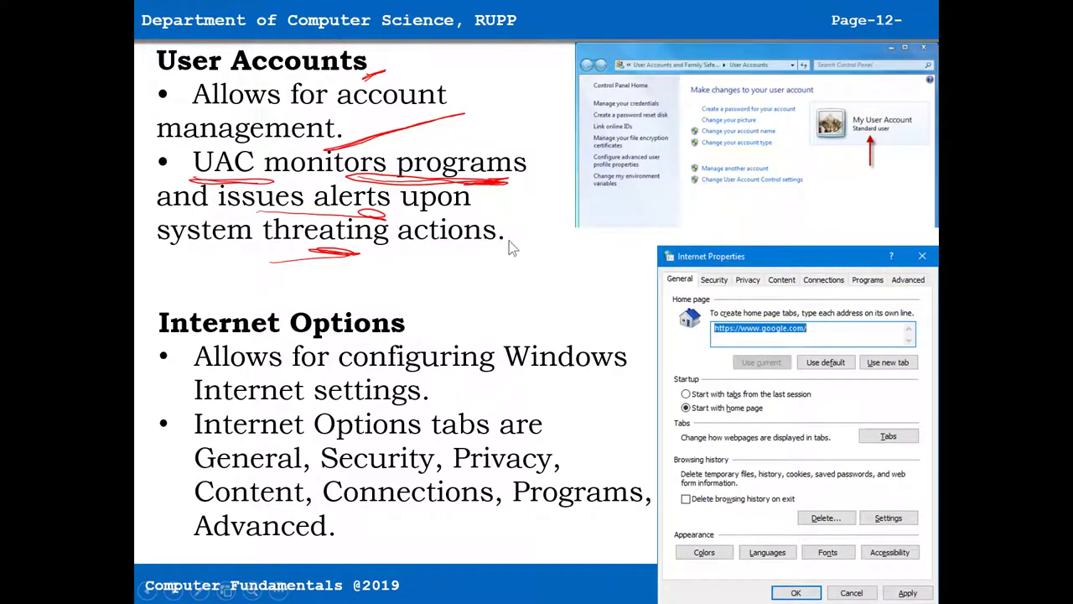
key("Escape")
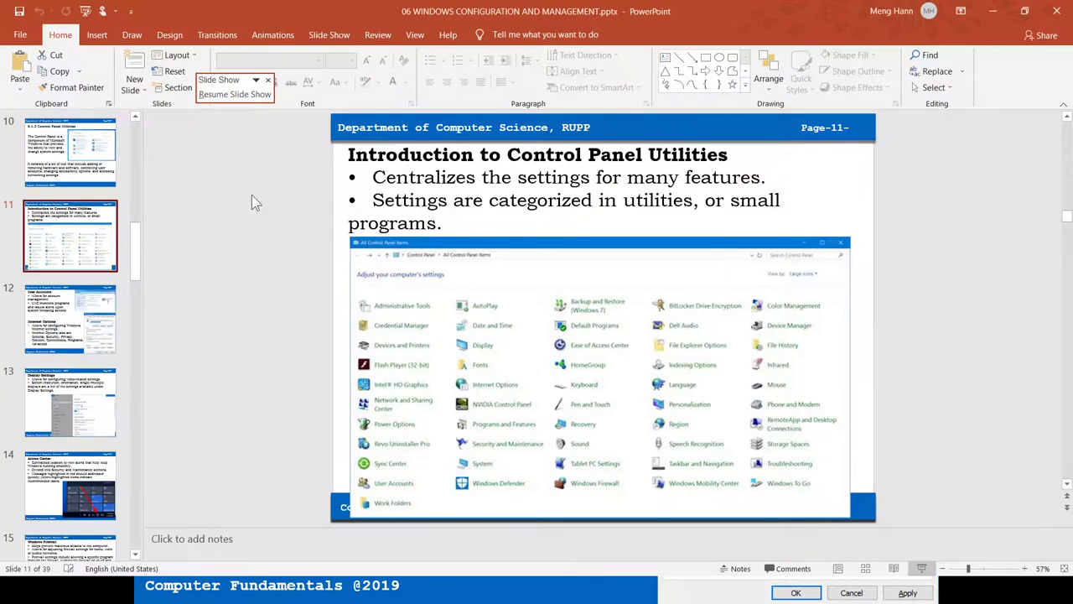
left_click(216, 94)
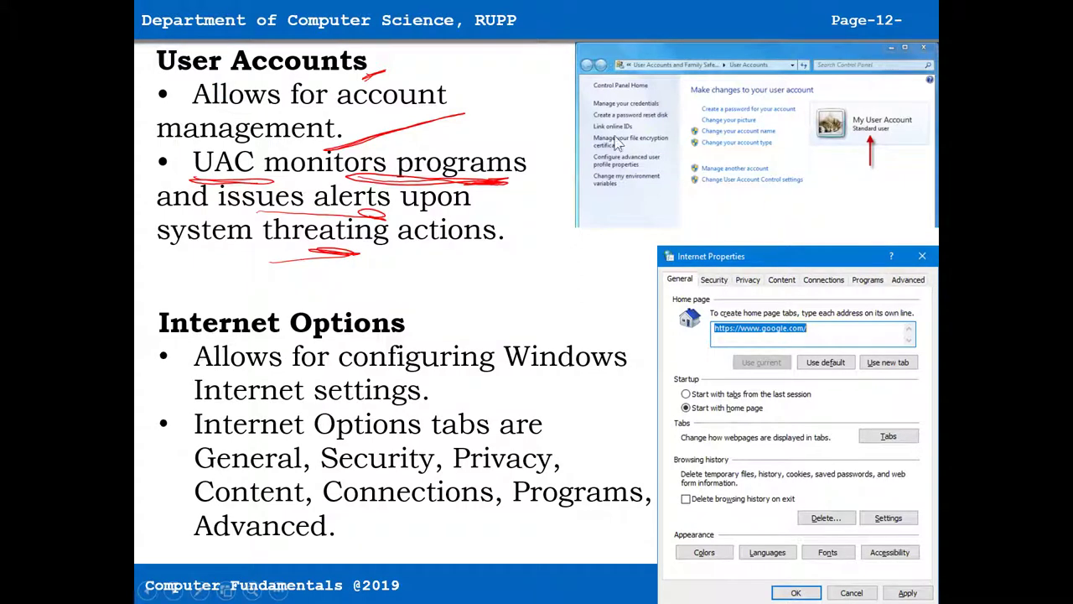
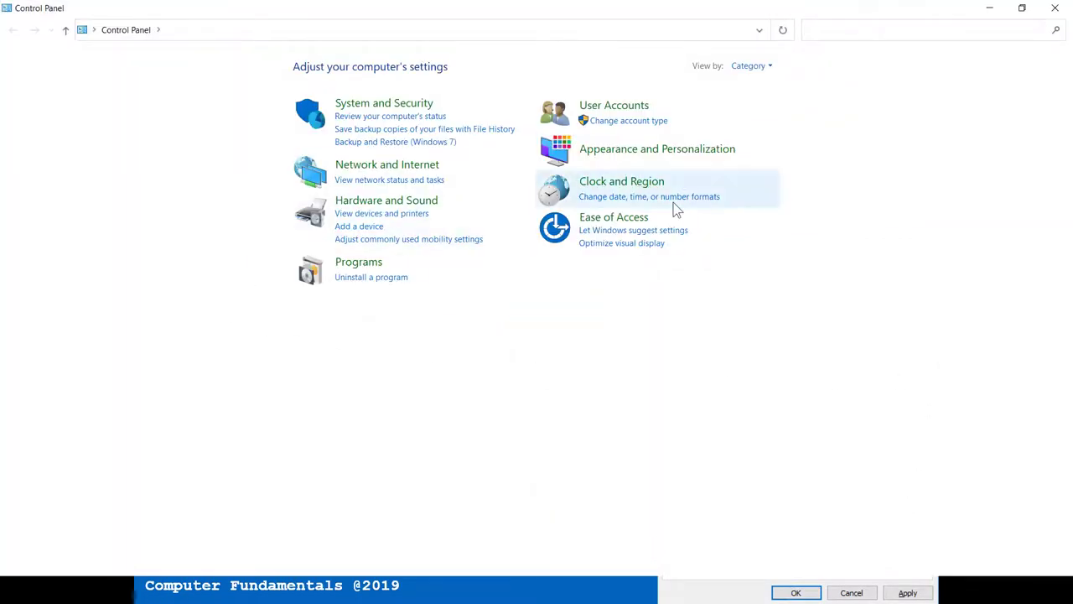
Switch to Control Panel, display all items as large icons, and open Internet Options
left_click(765, 67)
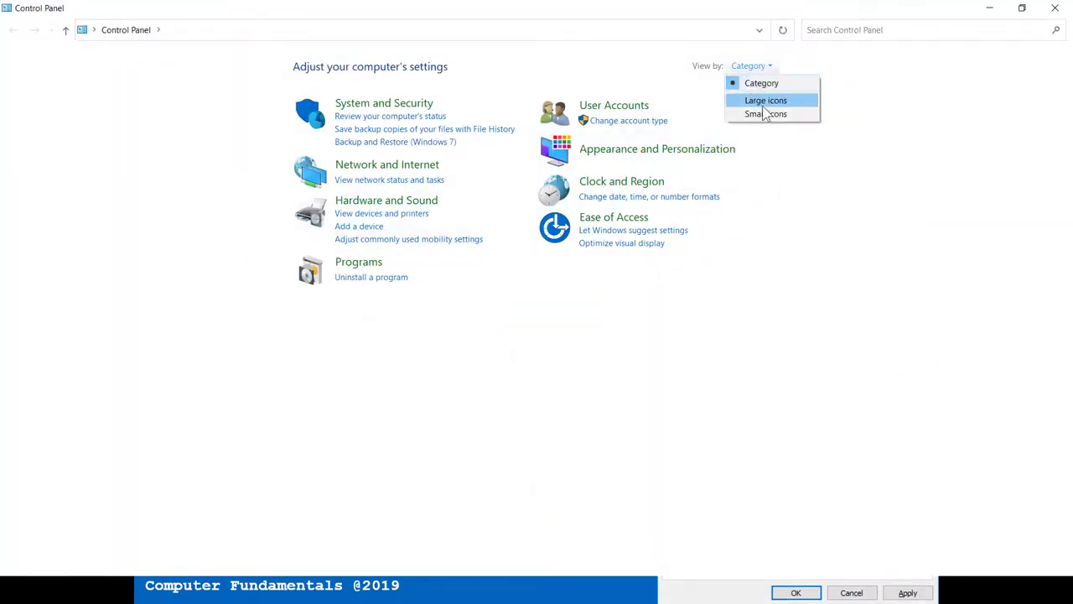
left_click(774, 102)
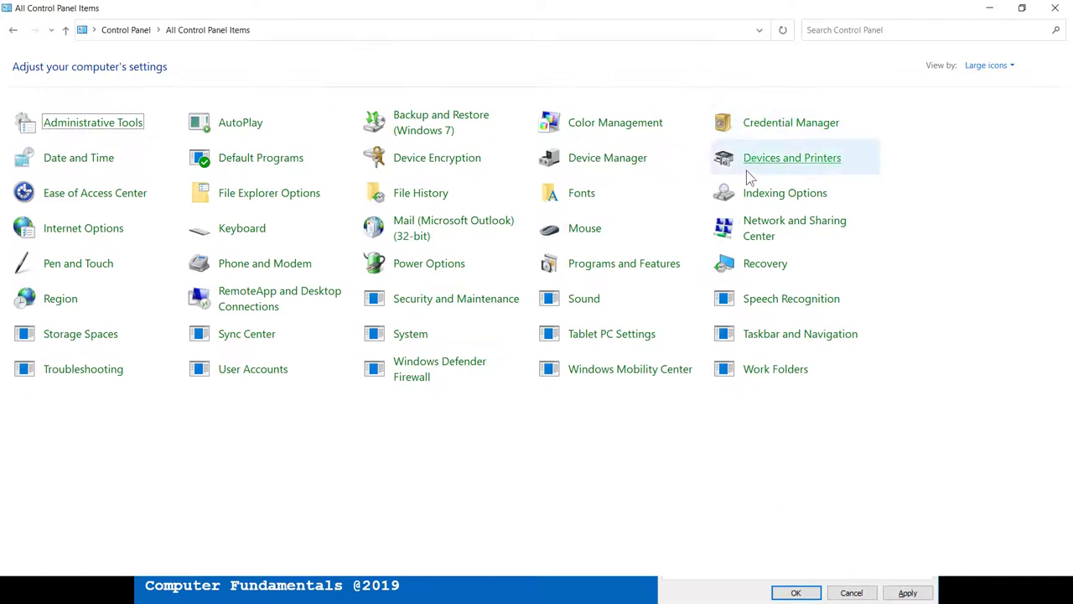
left_click(96, 231)
Examine the home page address and try the "Start with tabs from the last session" startup option, restoring "Start with home page"
left_click_drag(250, 120, 459, 126)
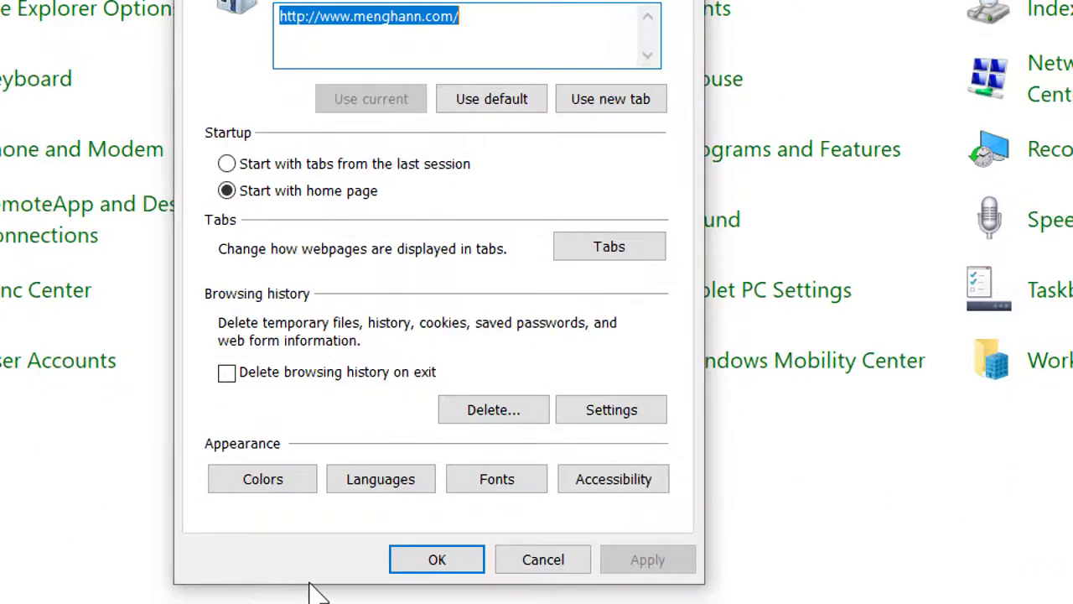
left_click(473, 172)
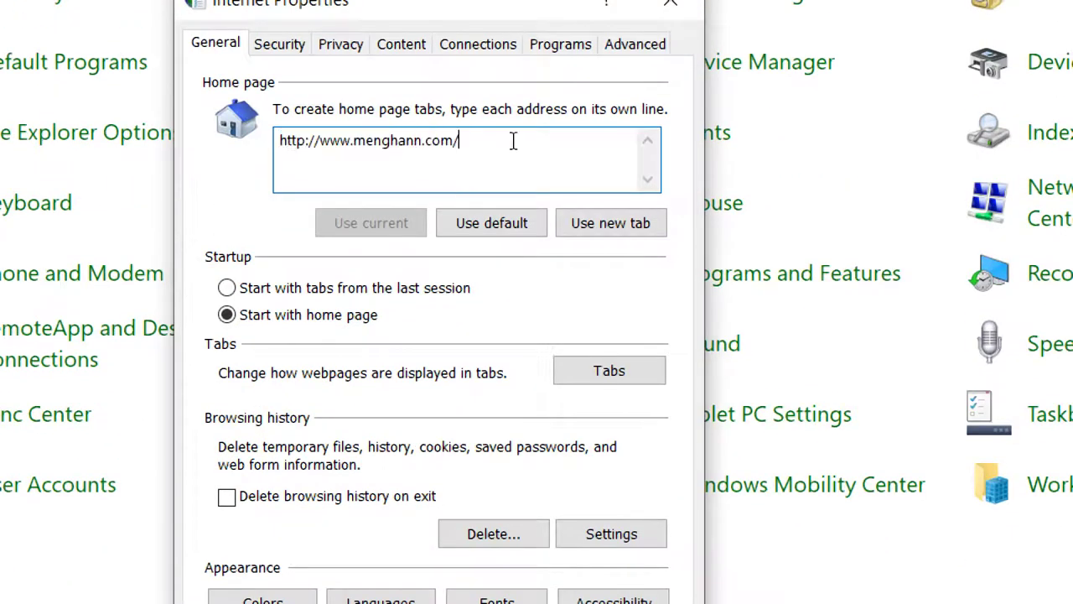
key("ctrl+a")
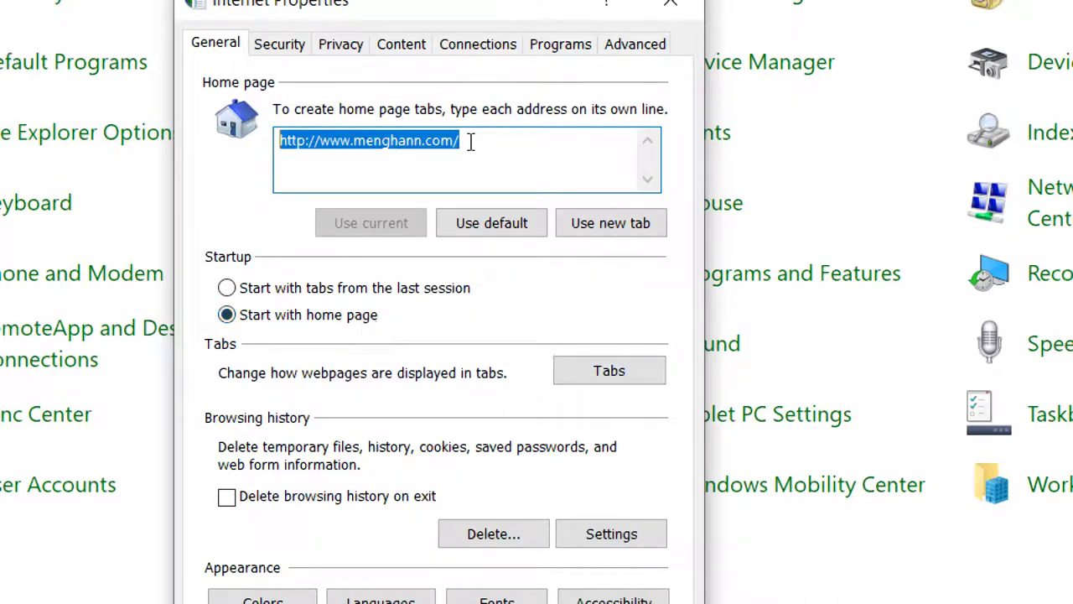
left_click(508, 157)
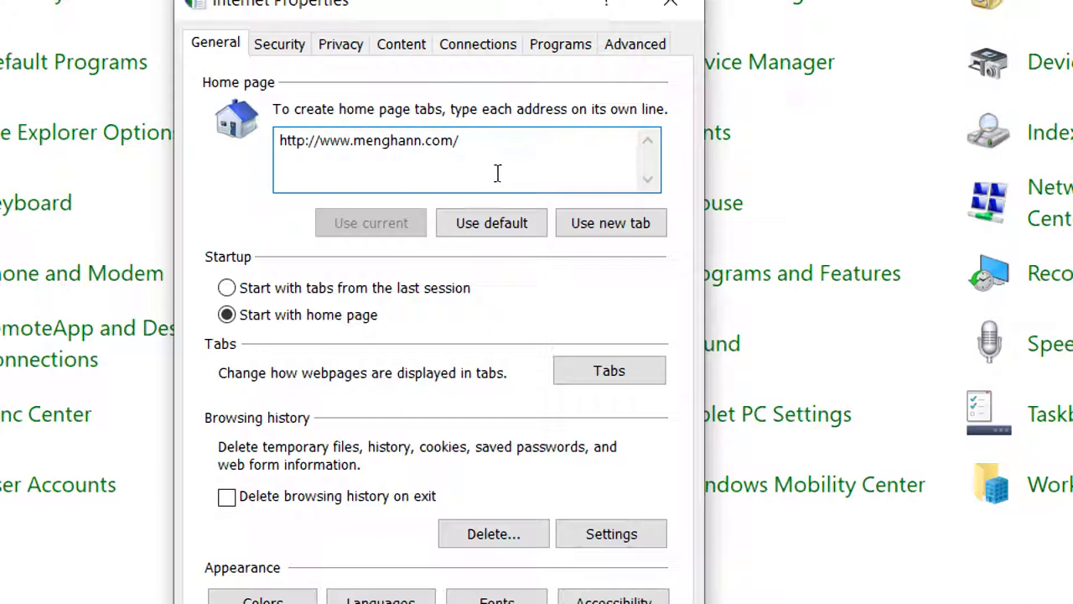
left_click(239, 288)
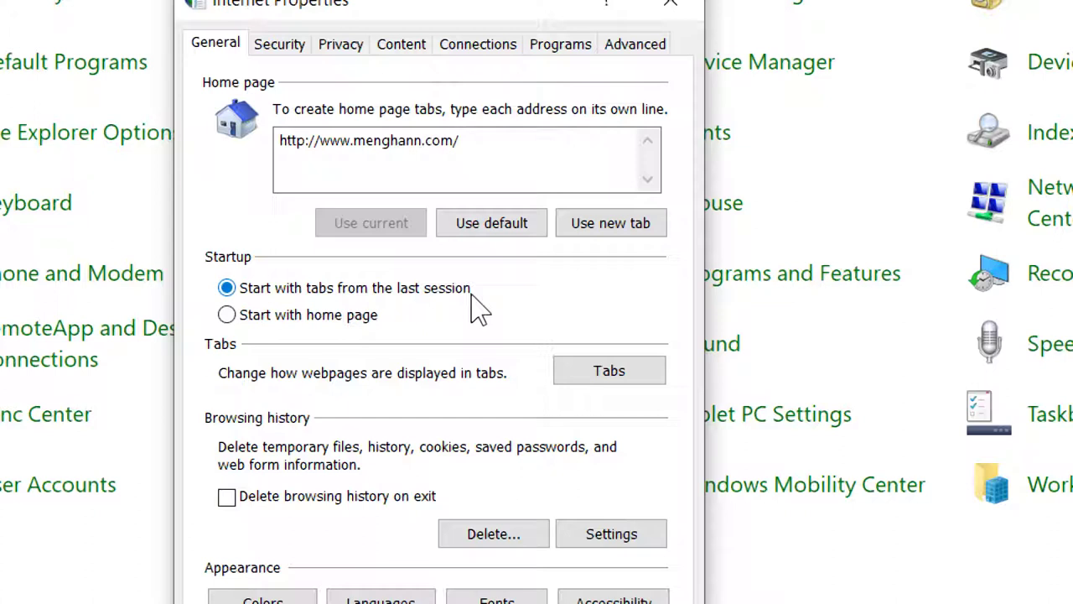
left_click(245, 319)
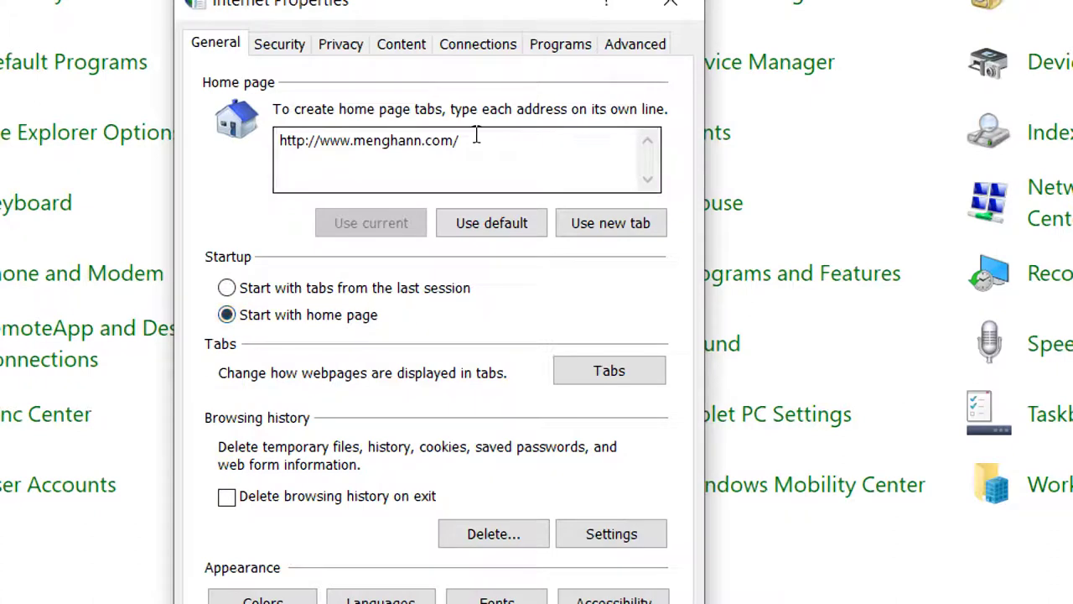
Review the browsing history settings for temporary internet files, history retention, and caches and databases, then close that settings dialog
left_click_drag(479, 138, 210, 143)
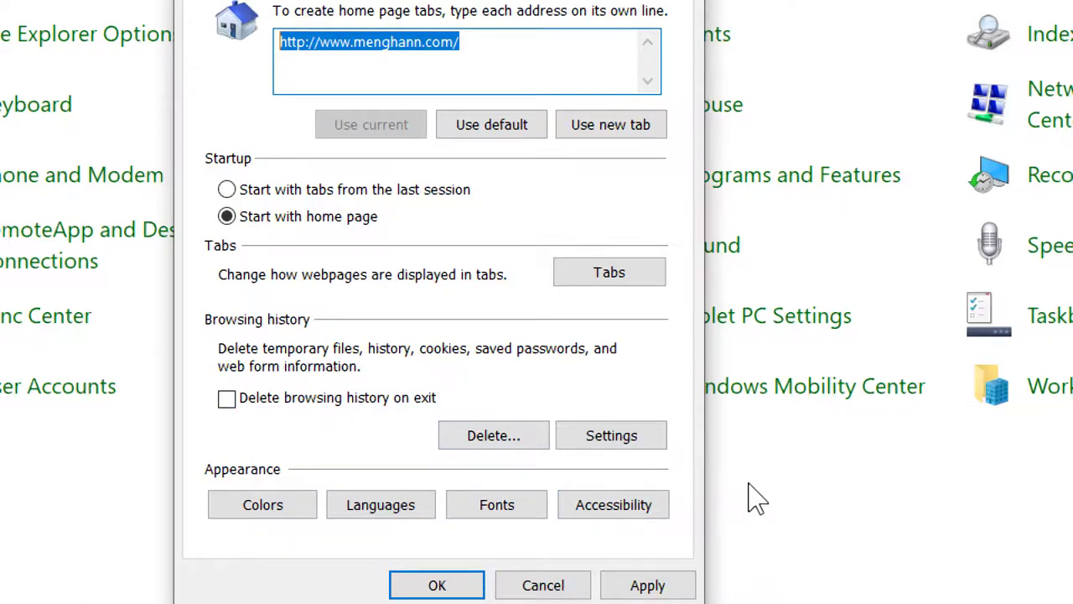
left_click(618, 437)
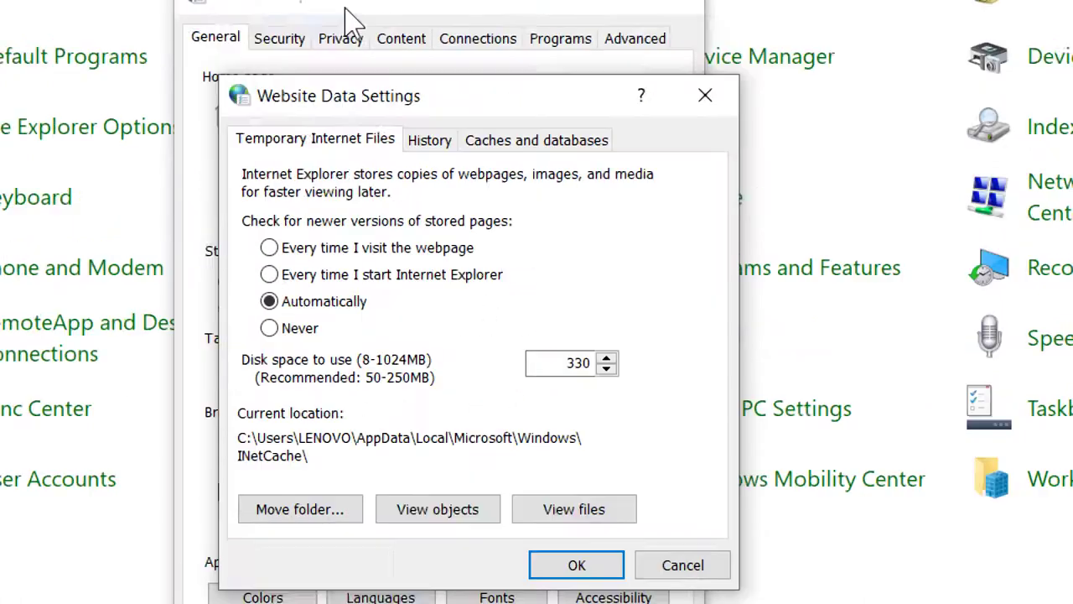
left_click(426, 214)
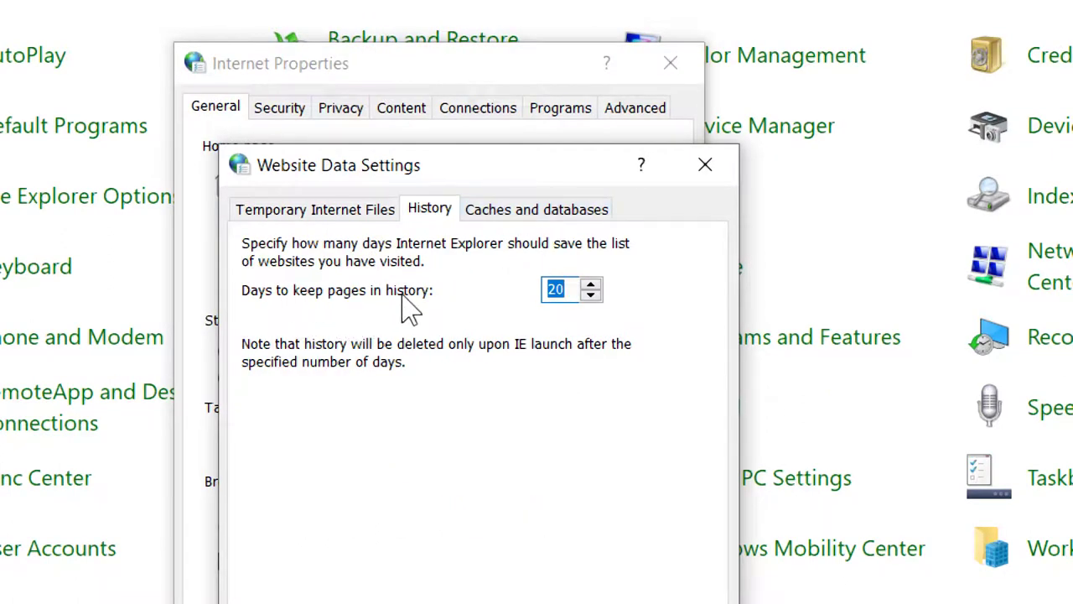
left_click(554, 211)
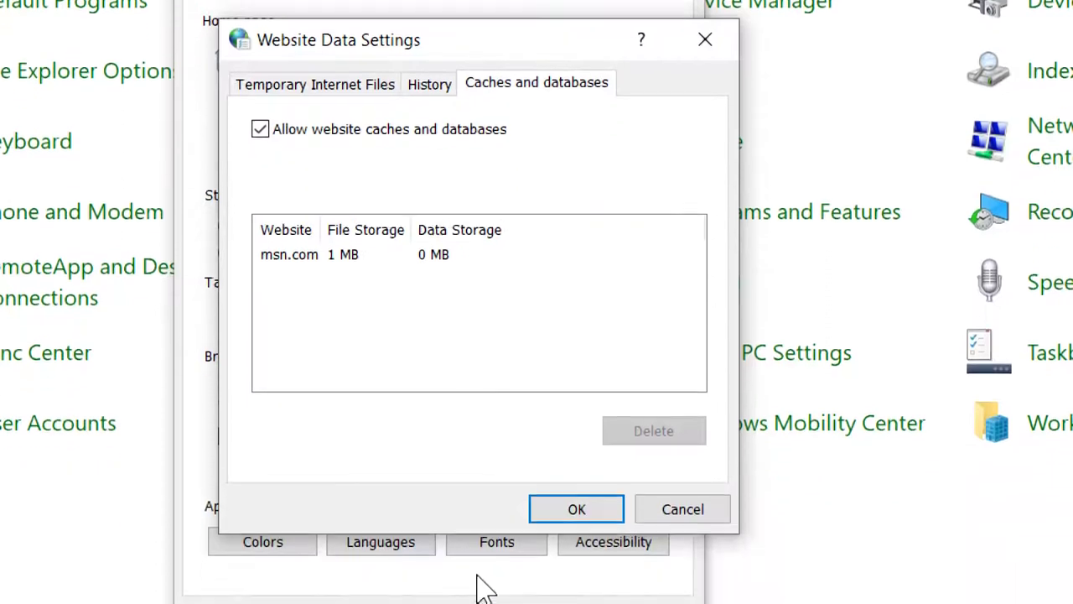
left_click(561, 506)
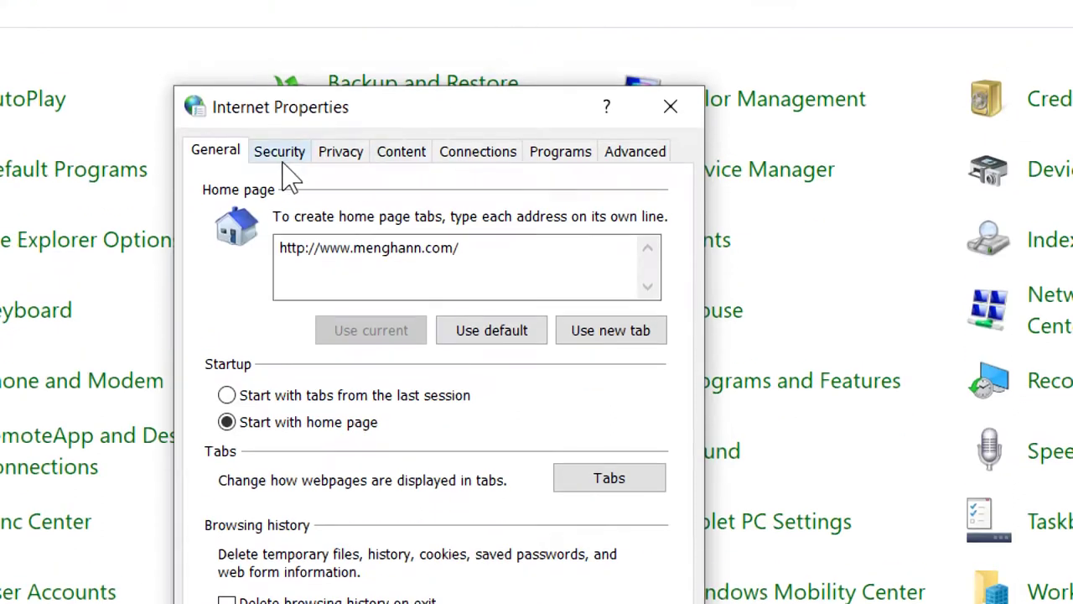
Examine the security settings of the Internet and Local intranet zones, finishing on the Internet zone
left_click(281, 155)
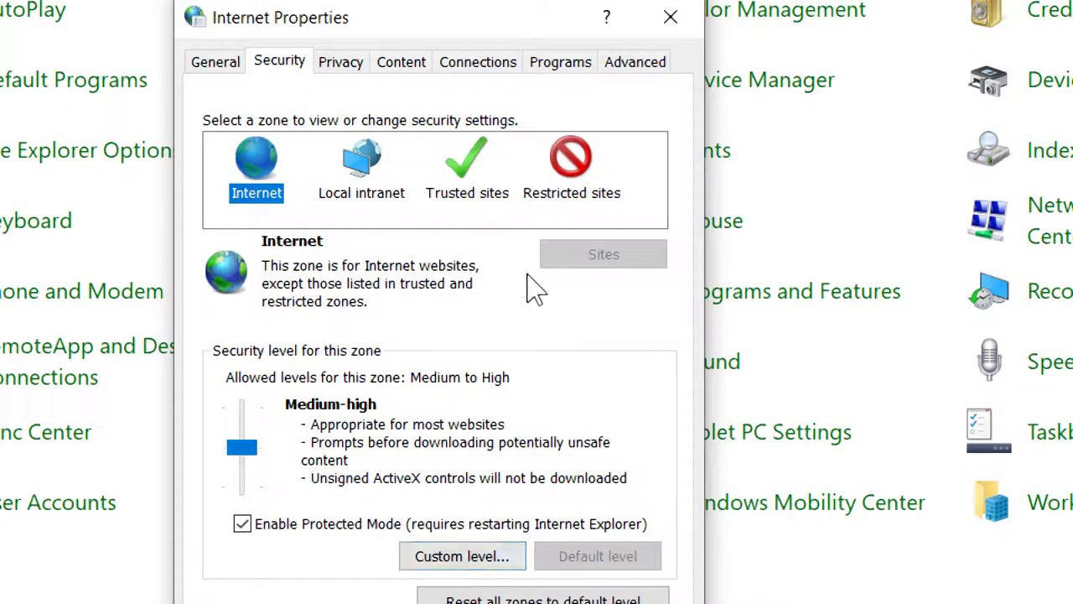
left_click(358, 172)
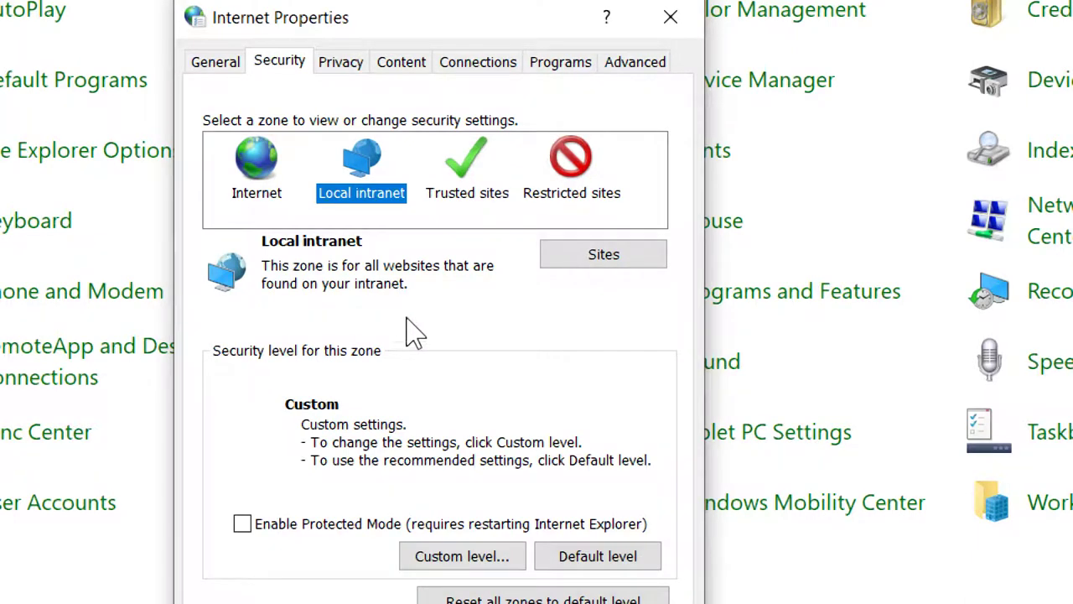
left_click(252, 183)
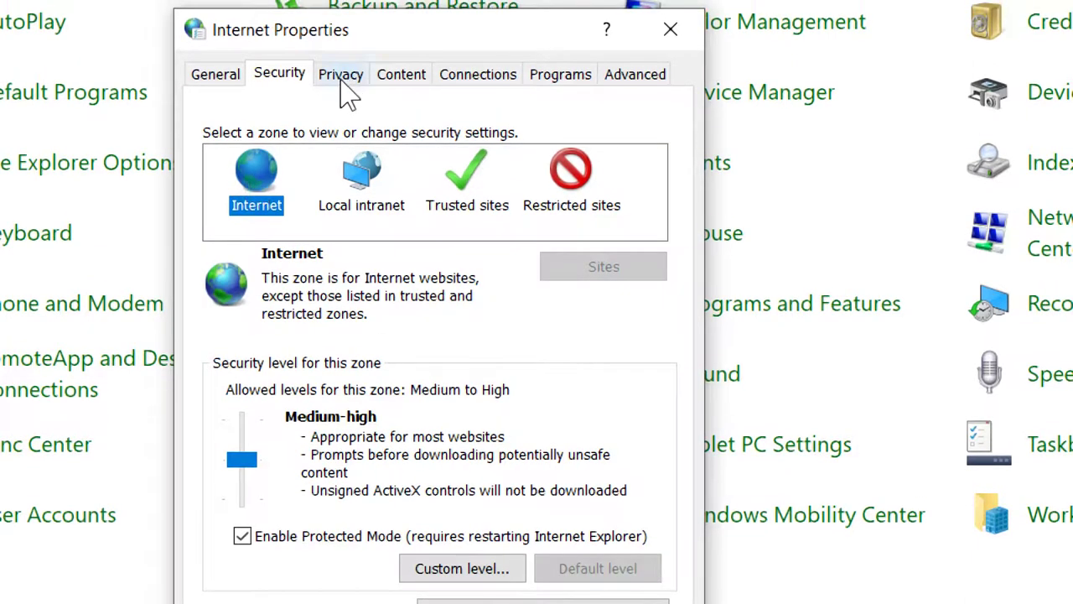
Look through the Privacy, Content, Connections, Programs and Advanced settings, then close Internet Properties
left_click(342, 76)
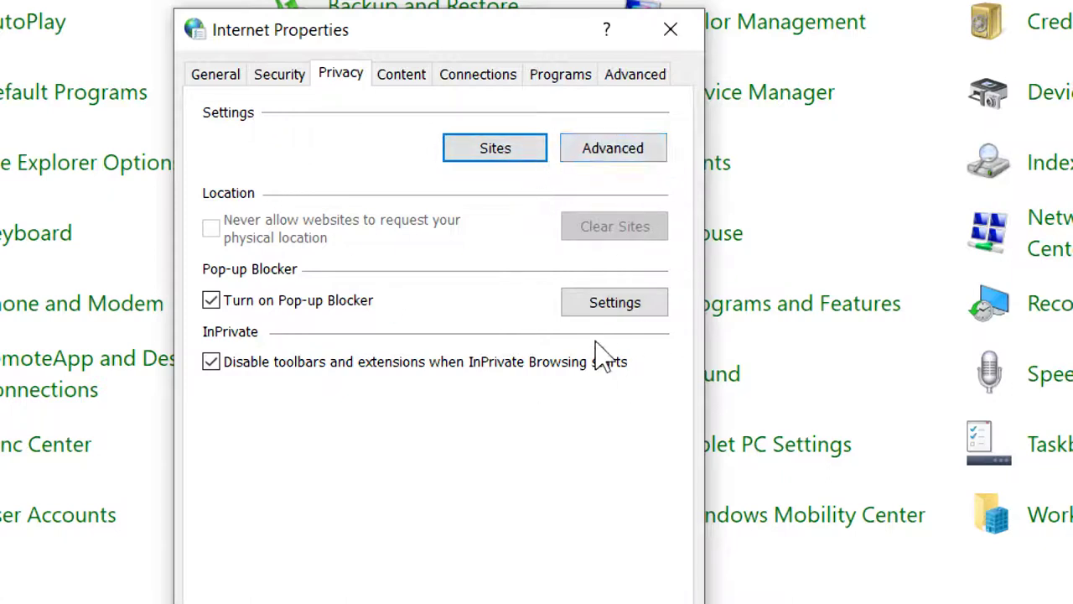
left_click(397, 77)
left_click(482, 77)
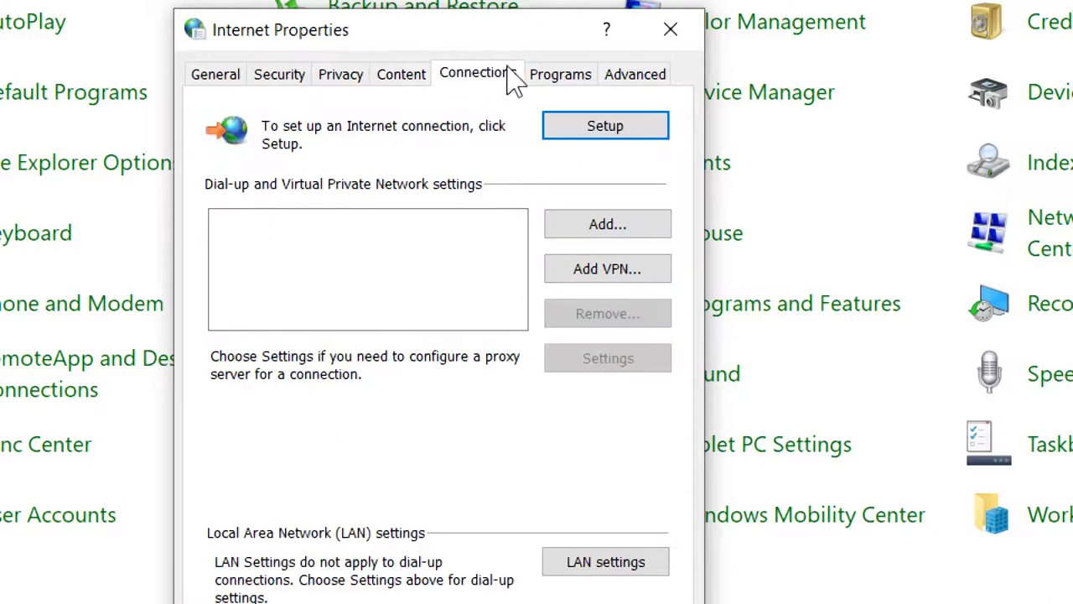
left_click(552, 80)
left_click(651, 83)
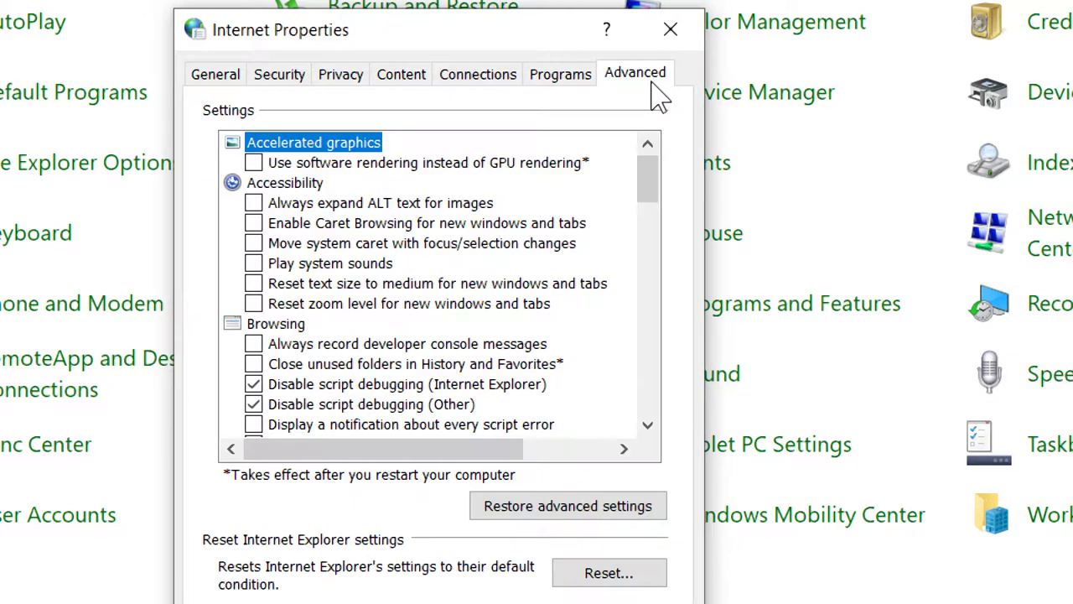
scroll(491, 352, "down", 6)
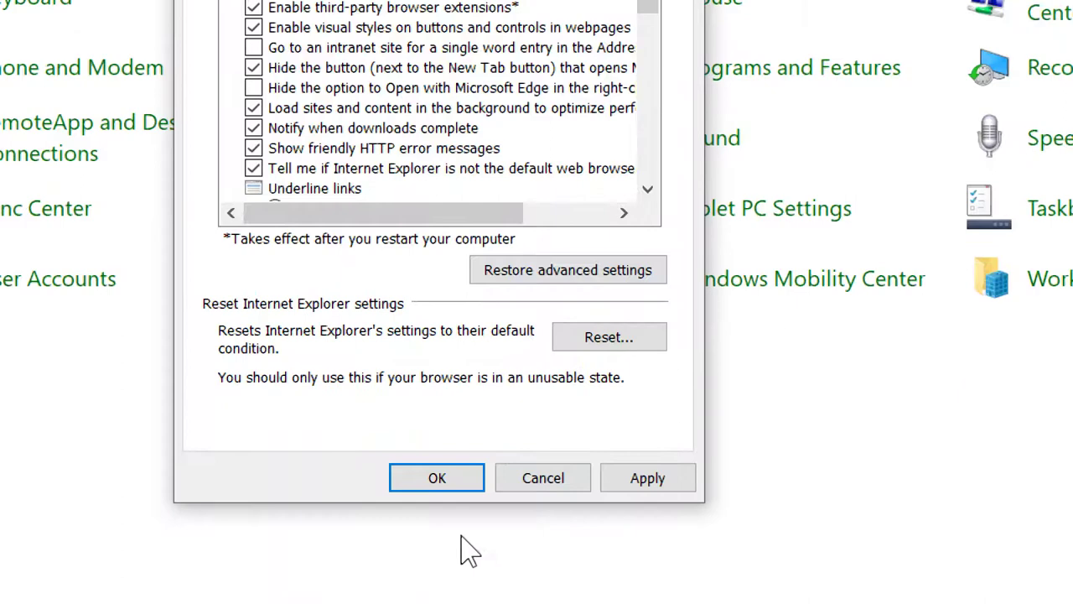
left_click(442, 480)
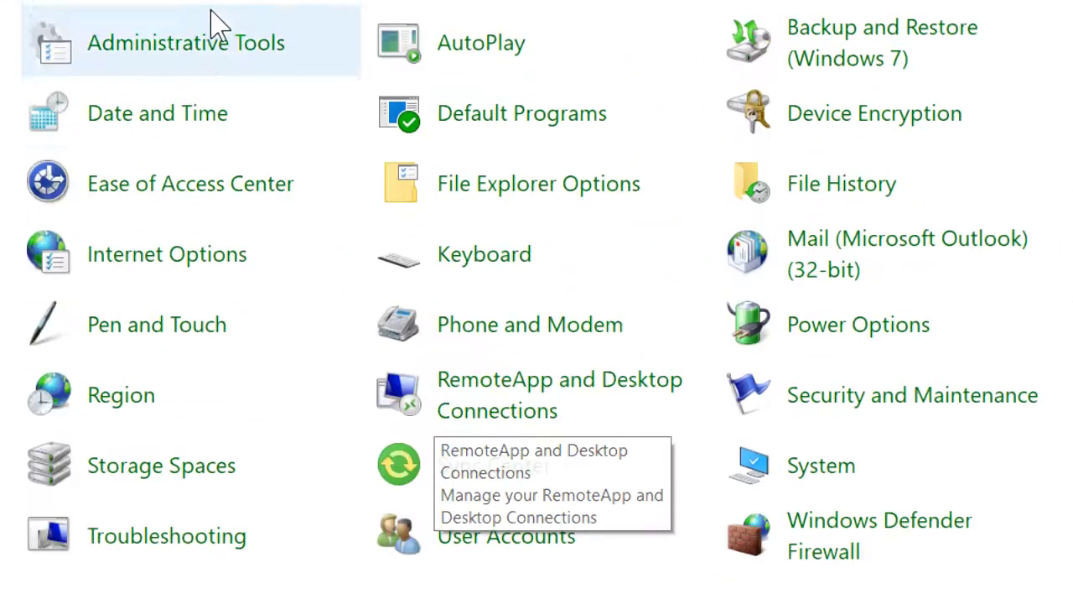
left_click(163, 335)
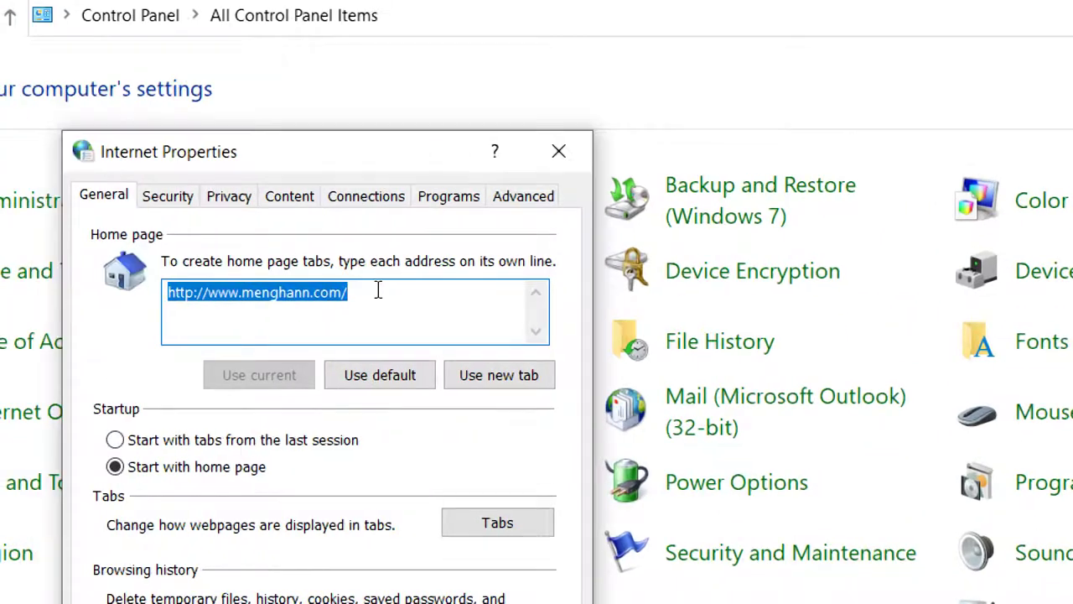
type("www.google.com")
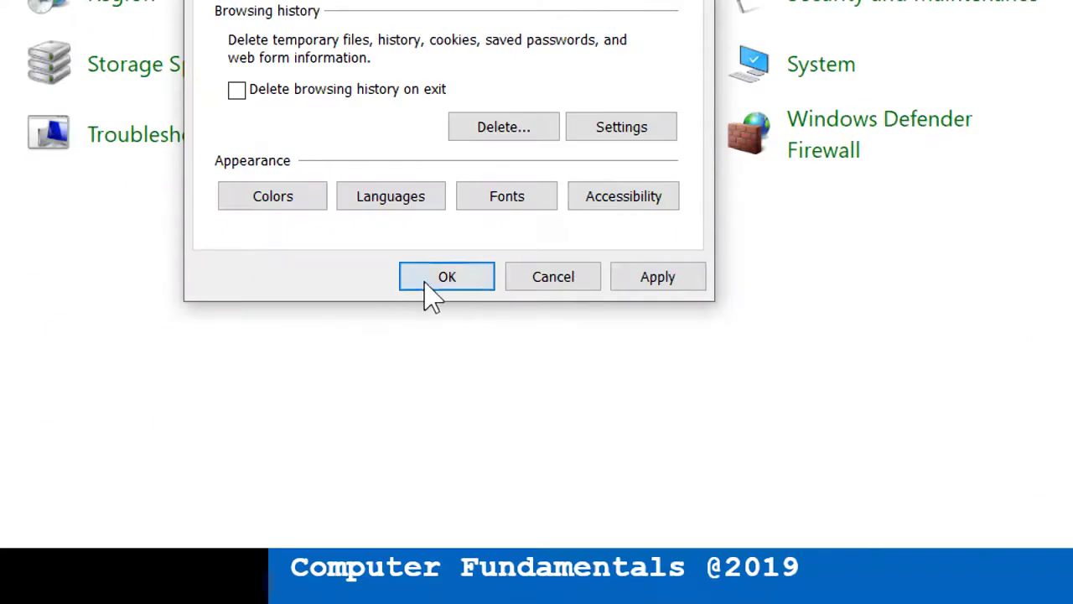
left_click(424, 491)
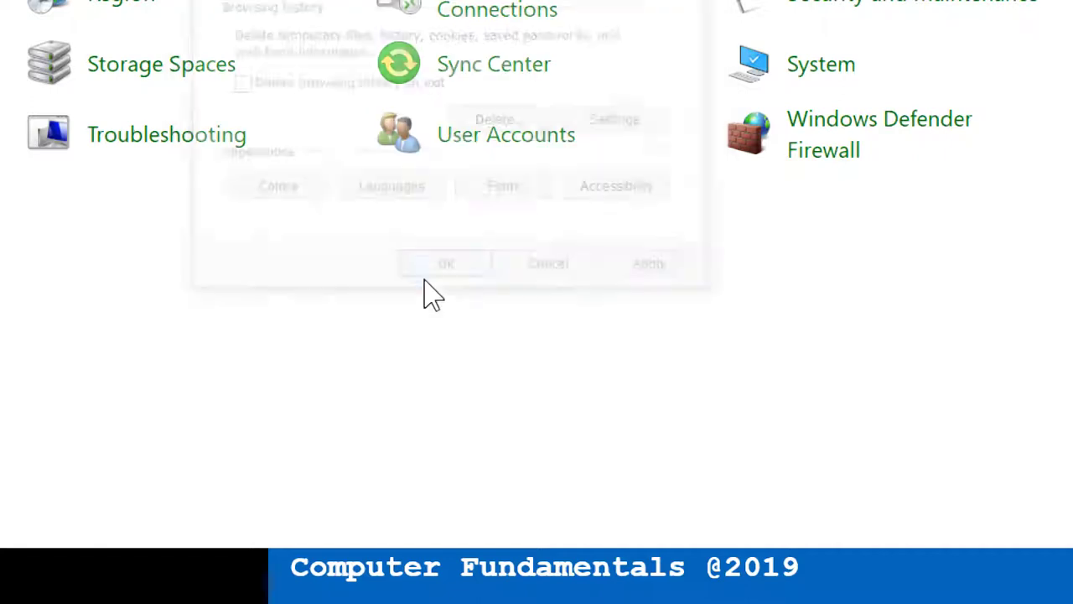
Launch Internet Explorer to check that it starts on the Google home page, then close it
key("super")
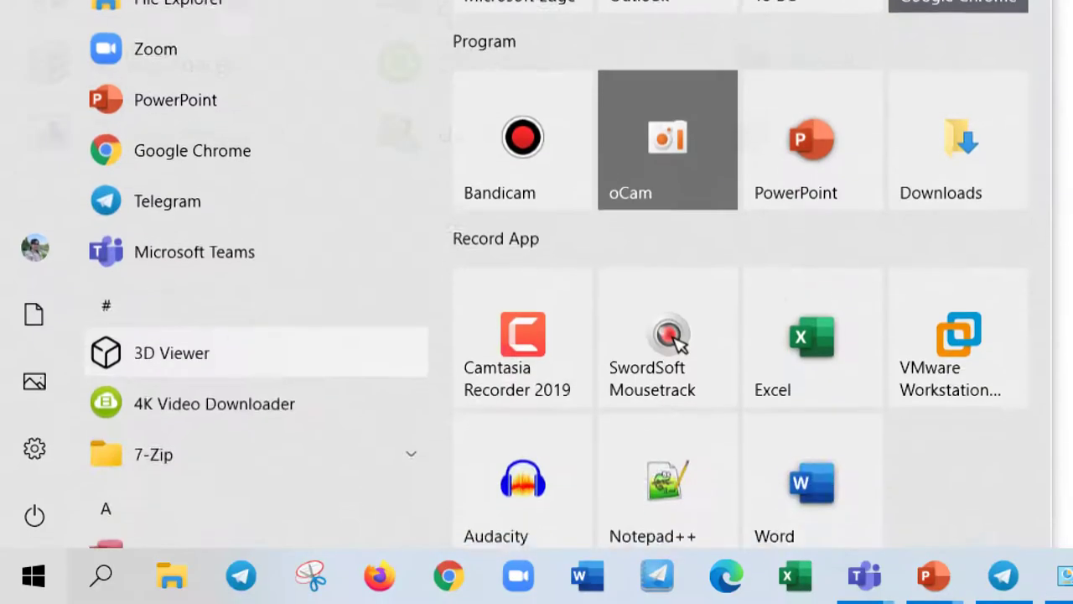
type("ie")
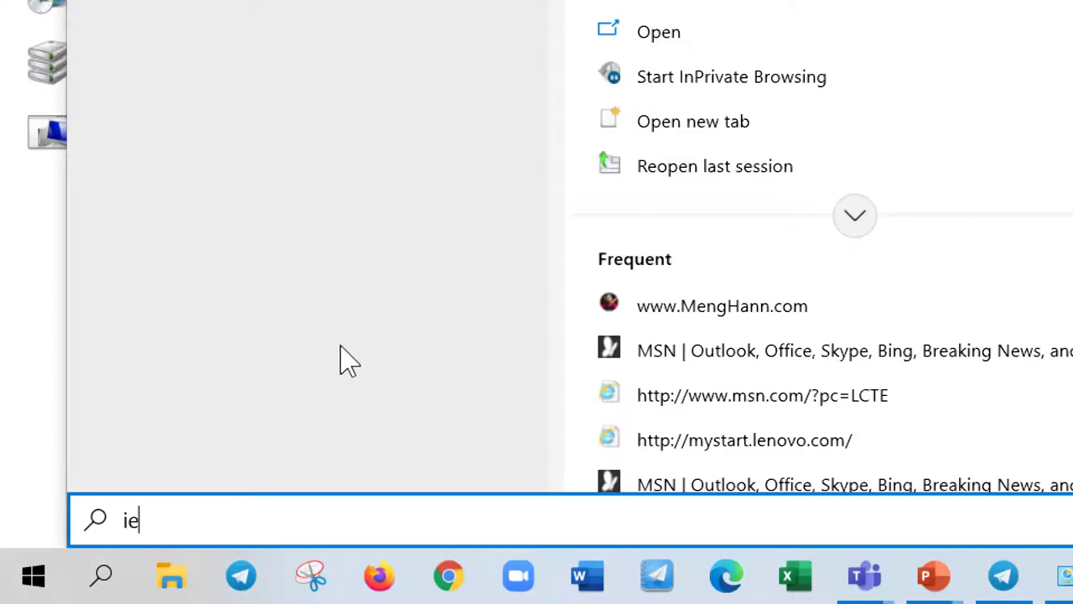
key("BackSpace")
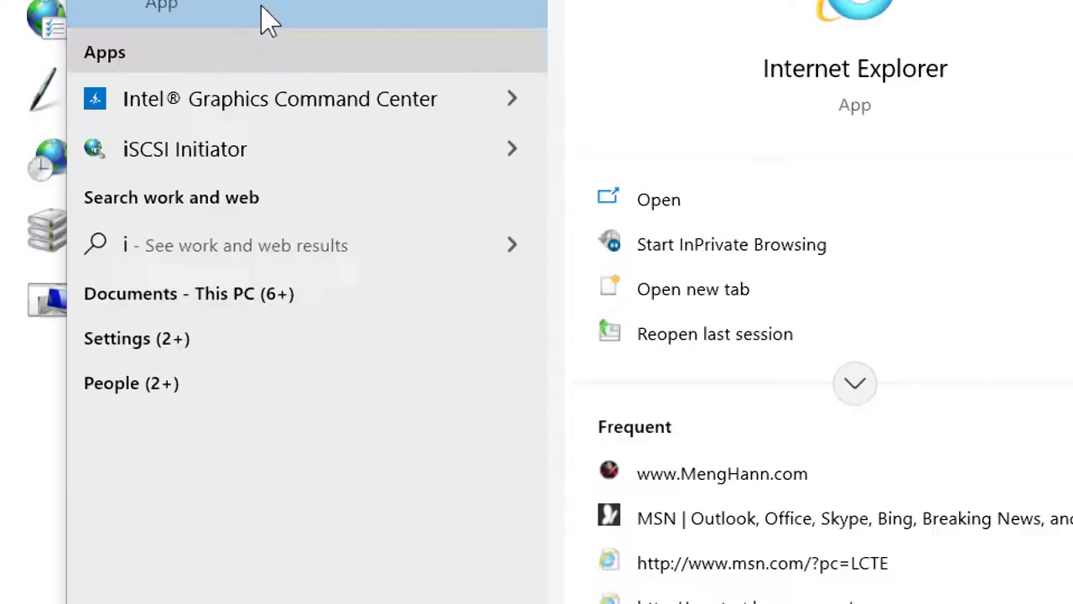
left_click(252, 148)
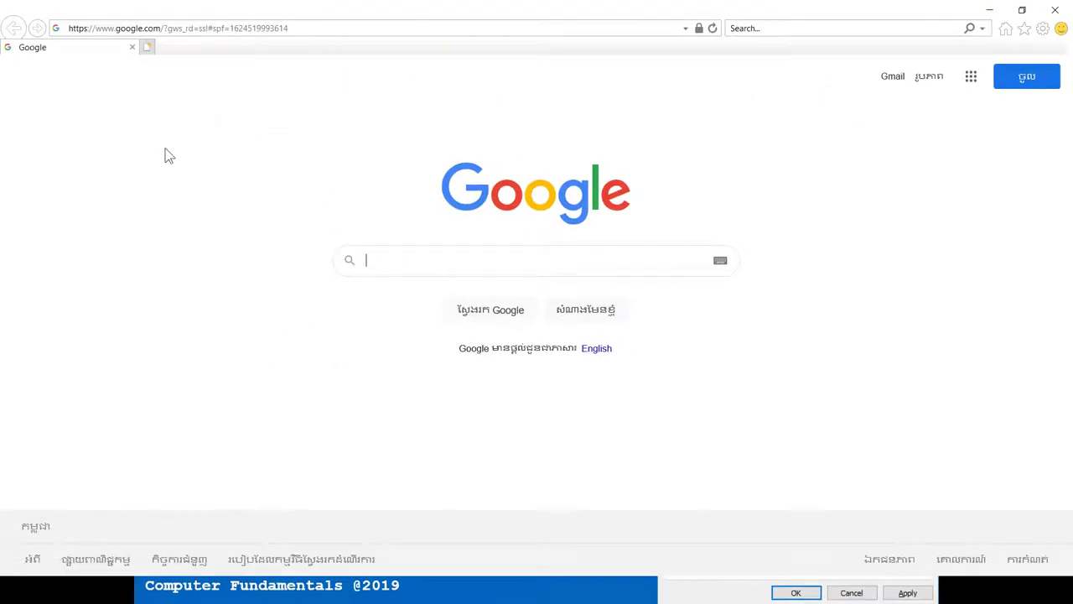
left_click(1055, 10)
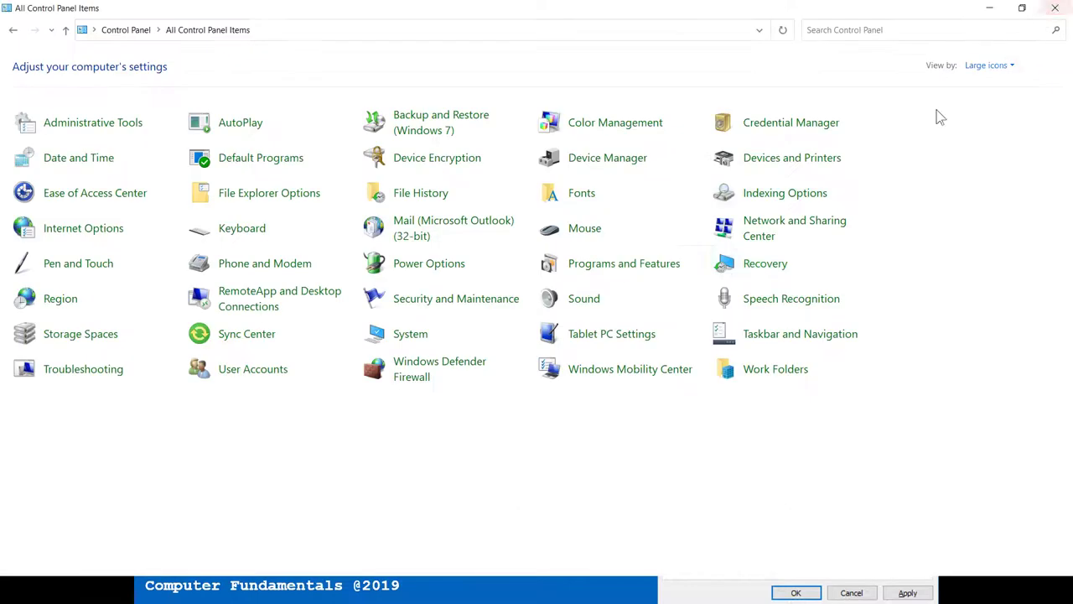
left_click(69, 235)
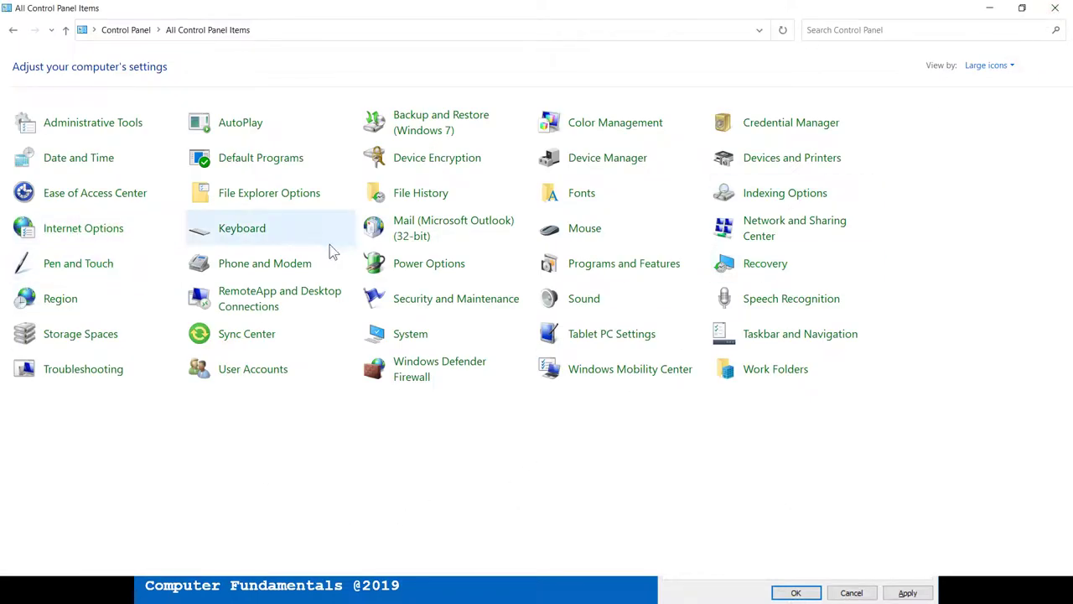
type("www.menghann.com")
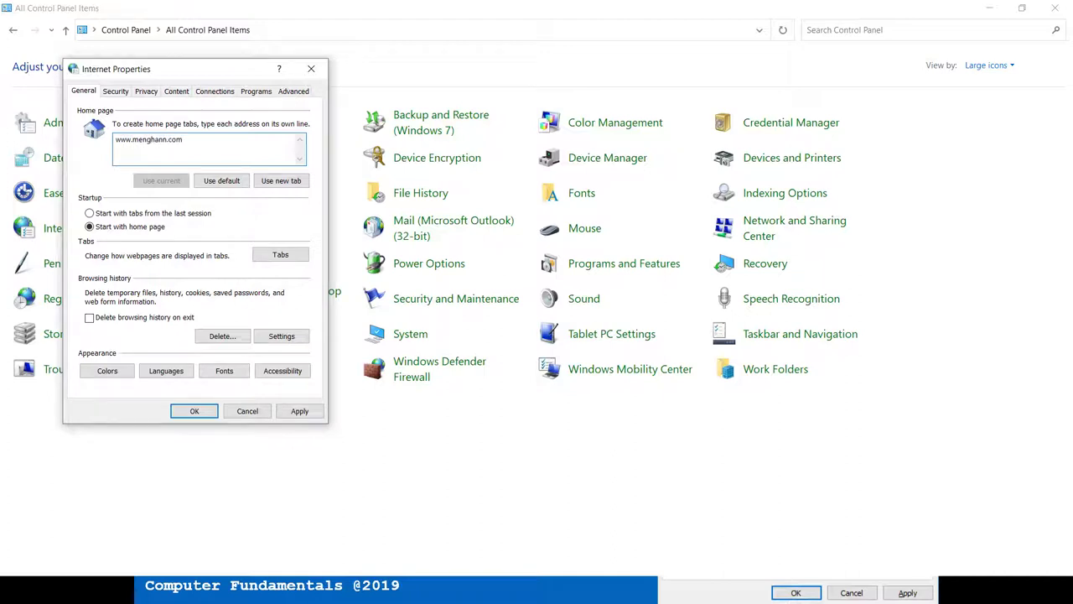
left_click(196, 412)
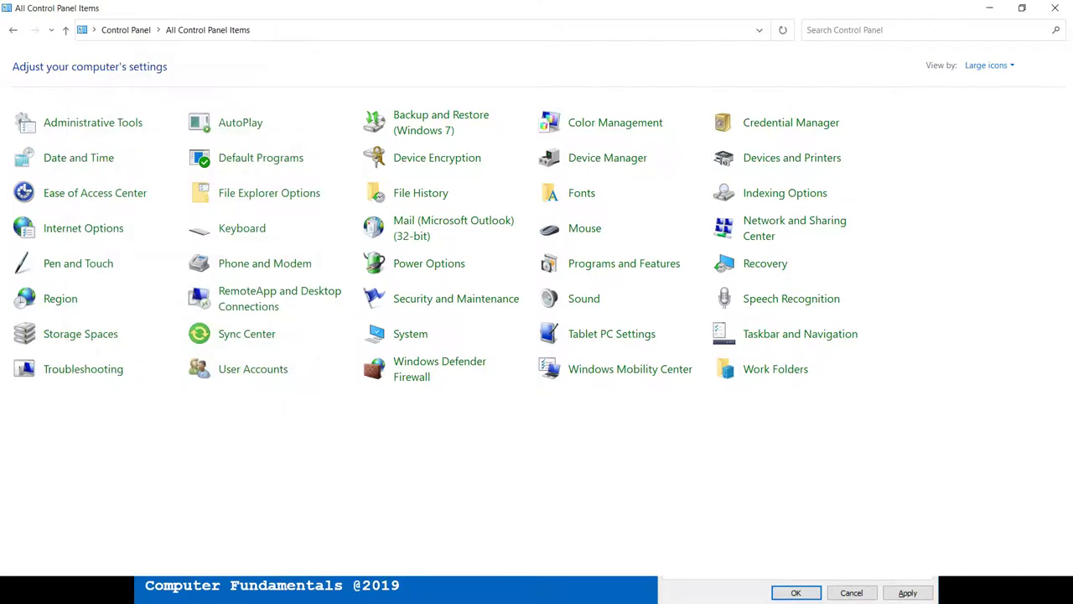
Launch Internet Explorer to check which home page it loads
left_click(16, 589)
type("in")
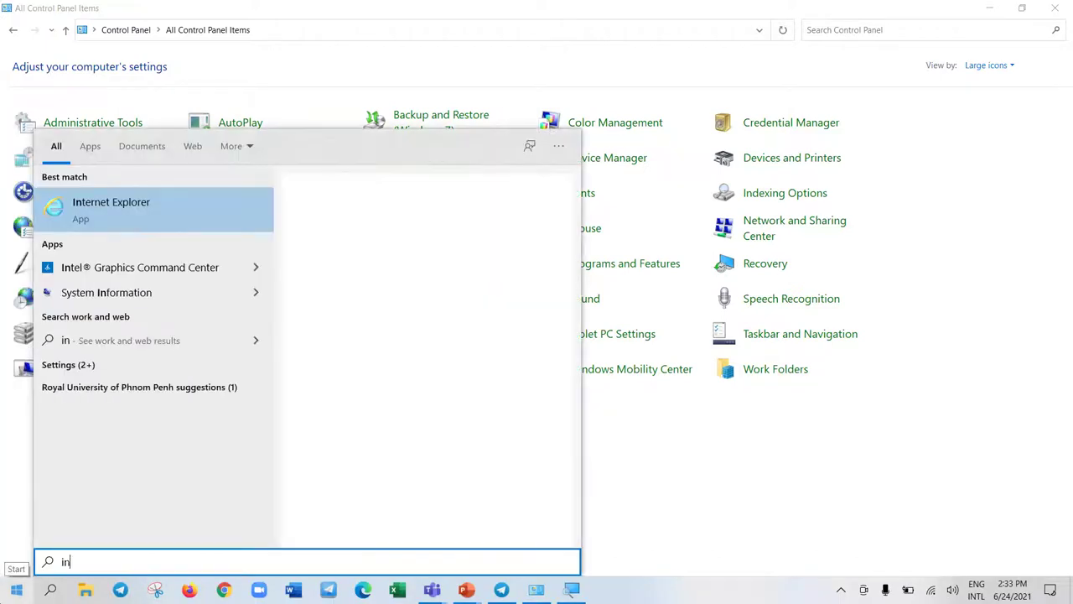
left_click(201, 227)
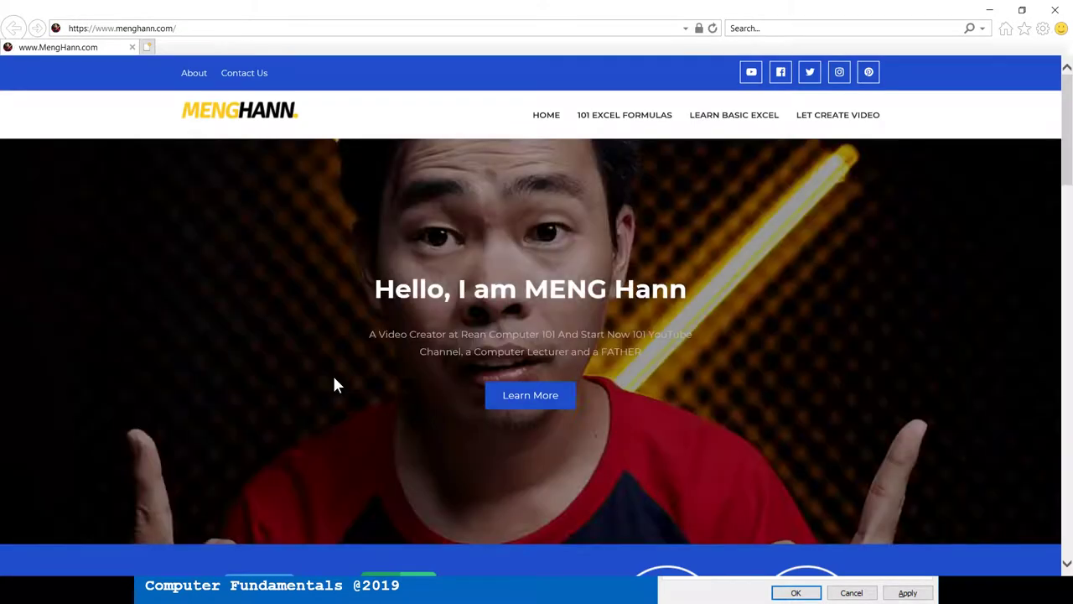
Read through the home page down to the contact form, highlight the "A FATHER" section's text, and close the browser
scroll(658, 309, "down", 15)
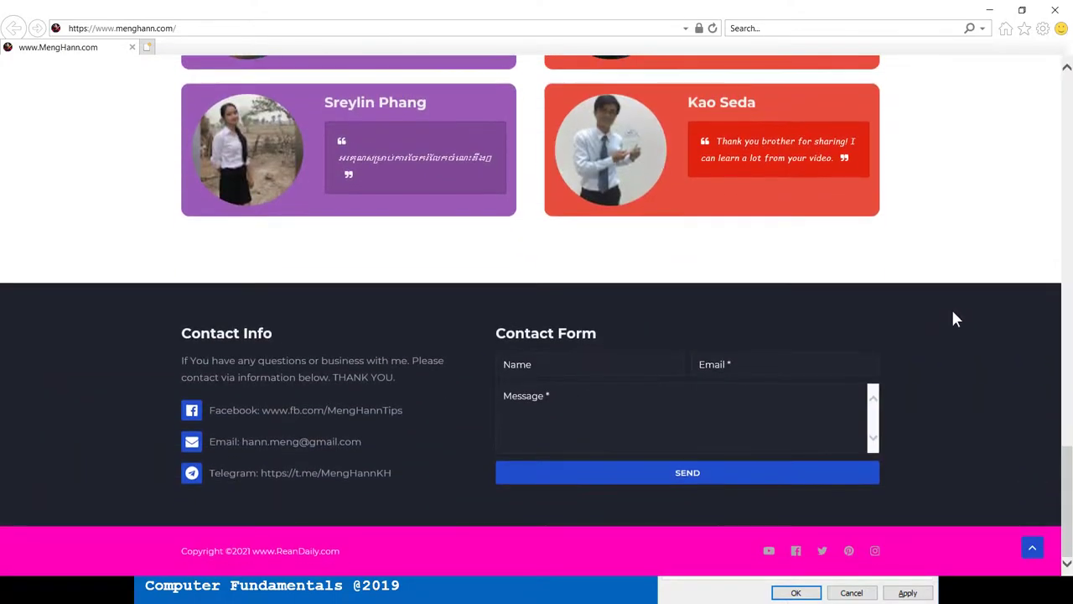
scroll(954, 310, "up", 10)
scroll(621, 344, "up", 8)
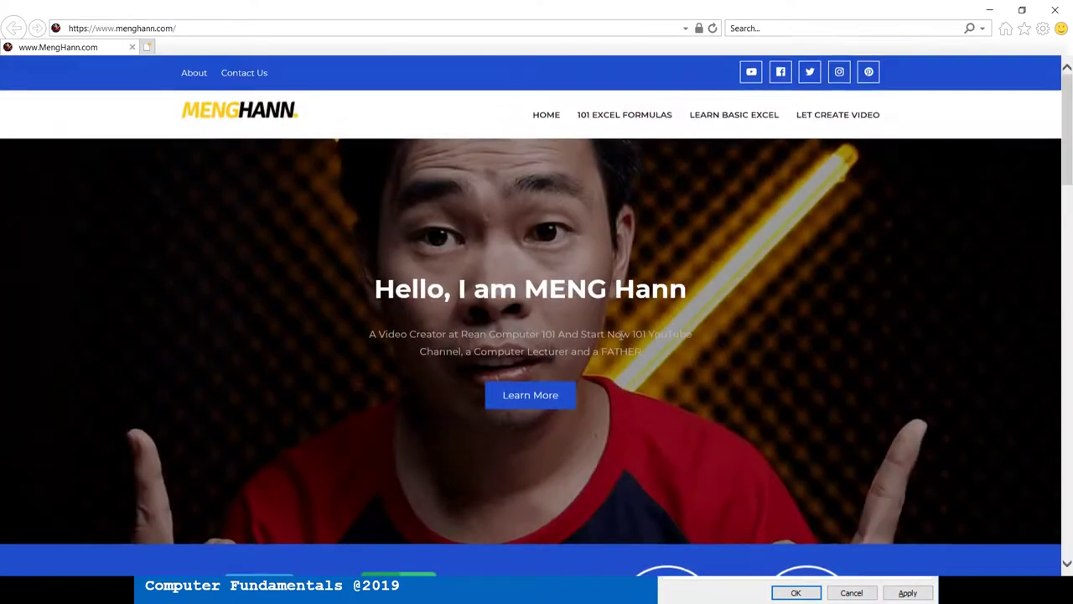
scroll(647, 336, "down", 12)
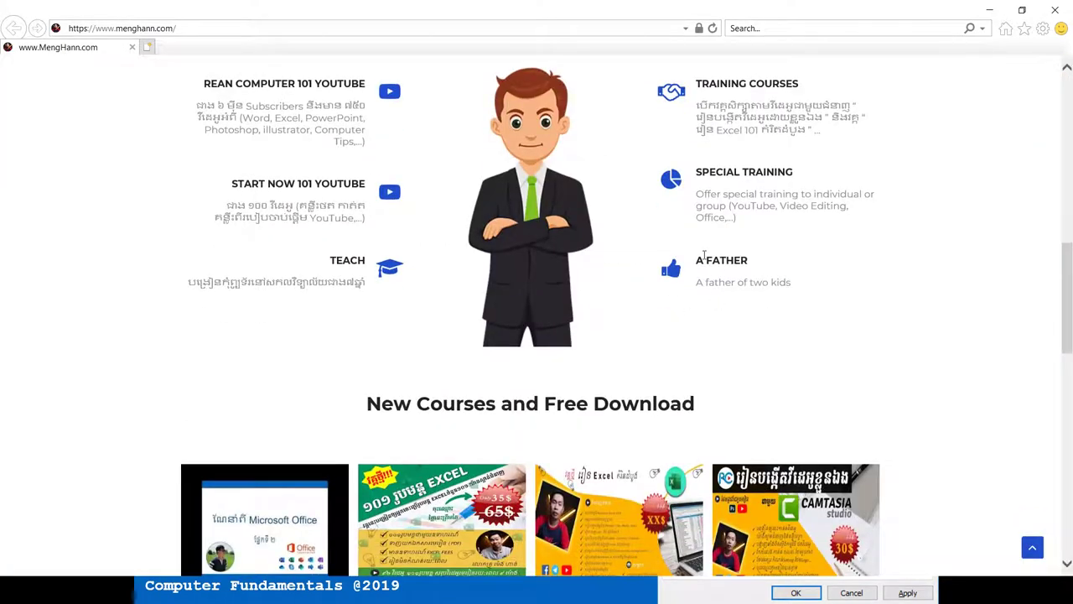
left_click_drag(696, 259, 763, 251)
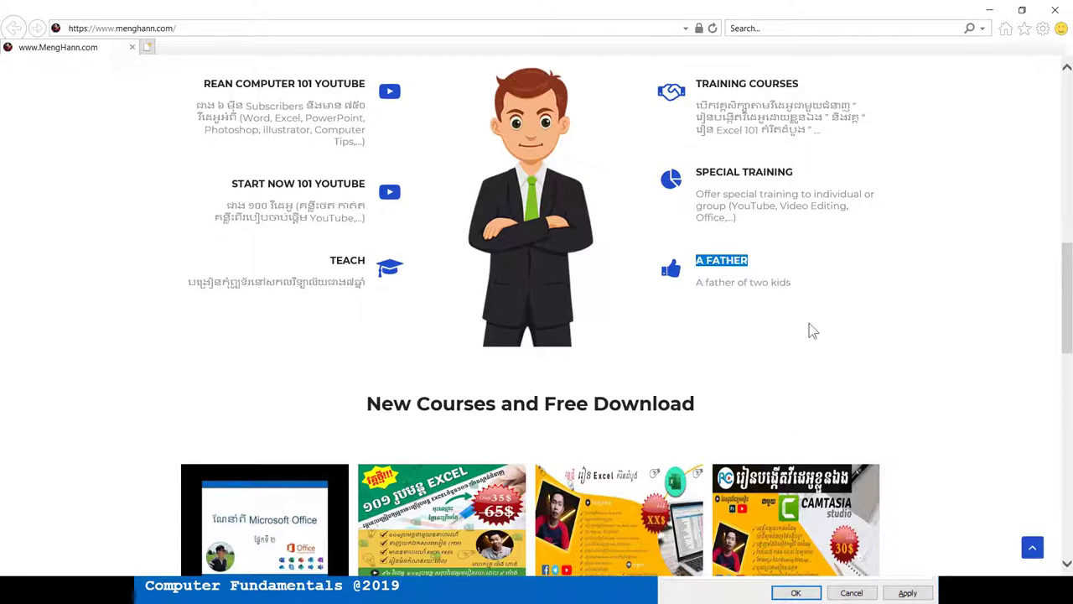
left_click(724, 286)
left_click_drag(813, 268, 808, 294)
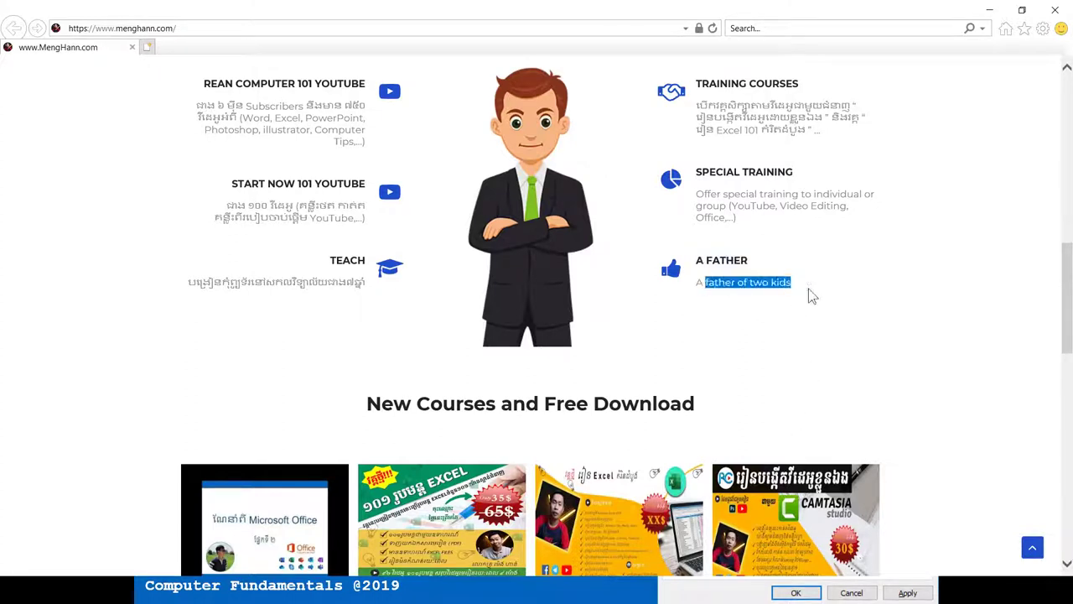
scroll(827, 301, "up", 10)
left_click(1062, 9)
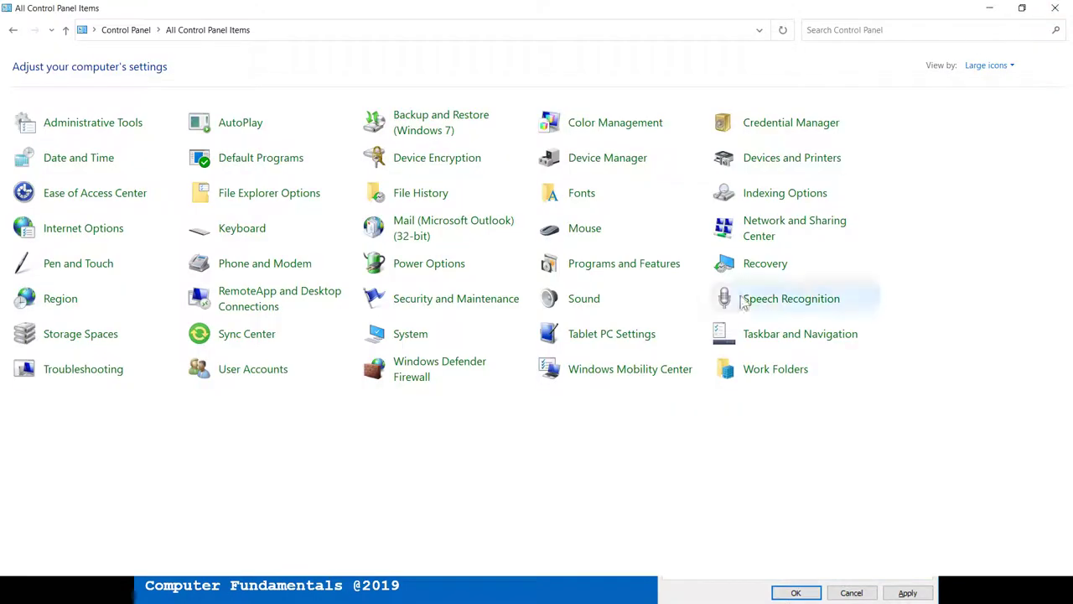
Close Control Panel and launch Internet Explorer again from the presentation slide
left_click(1062, 8)
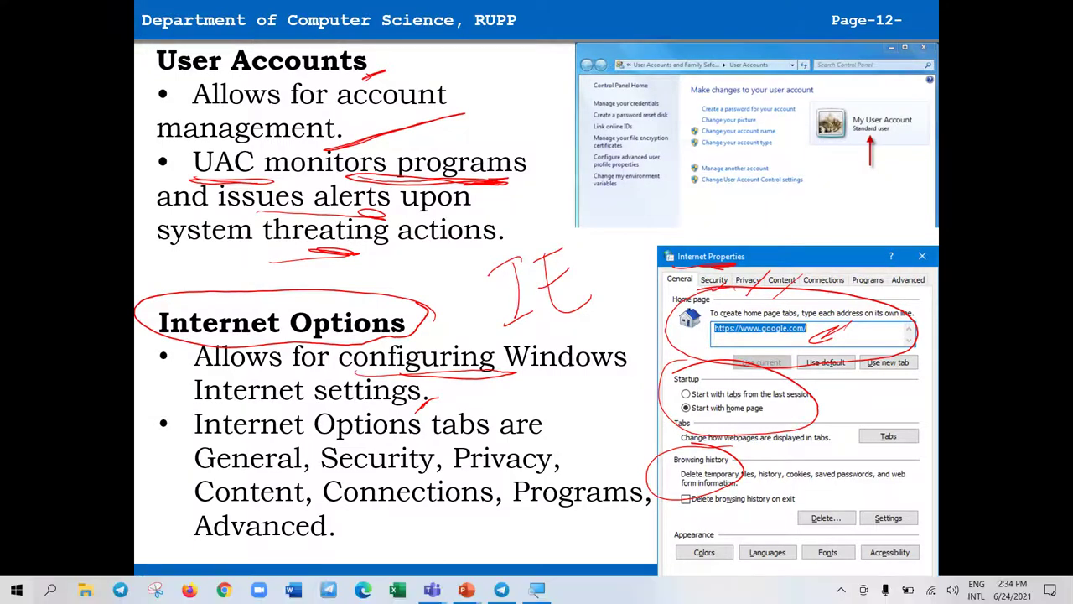
left_click(17, 589)
type("ie")
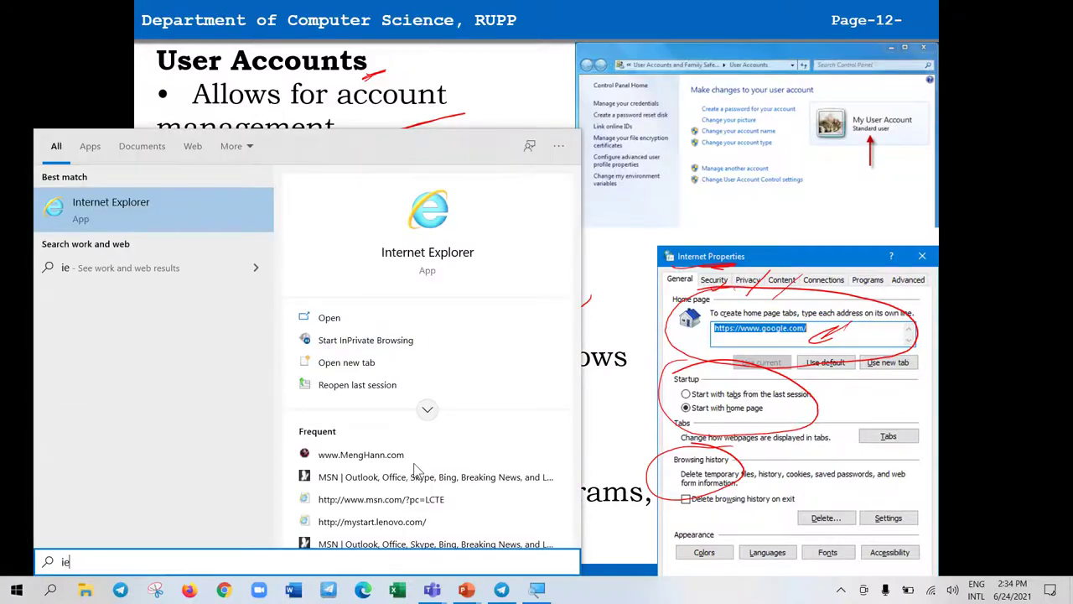
key("Return")
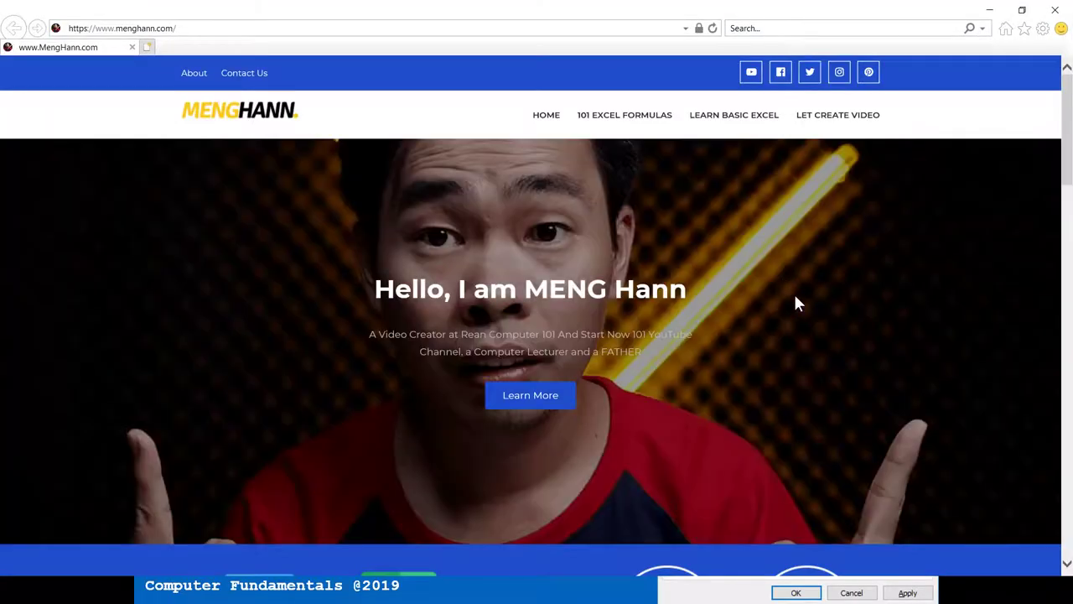
Open the site's 101 Excel Formulas page and read through its course description and function lists
left_click(640, 118)
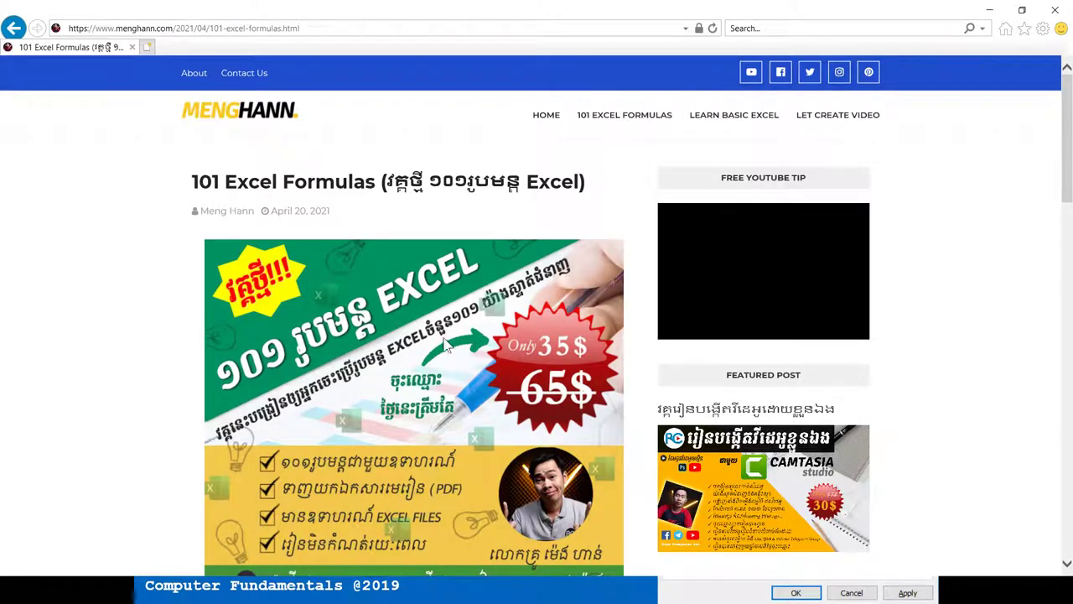
scroll(390, 388, "down", 10)
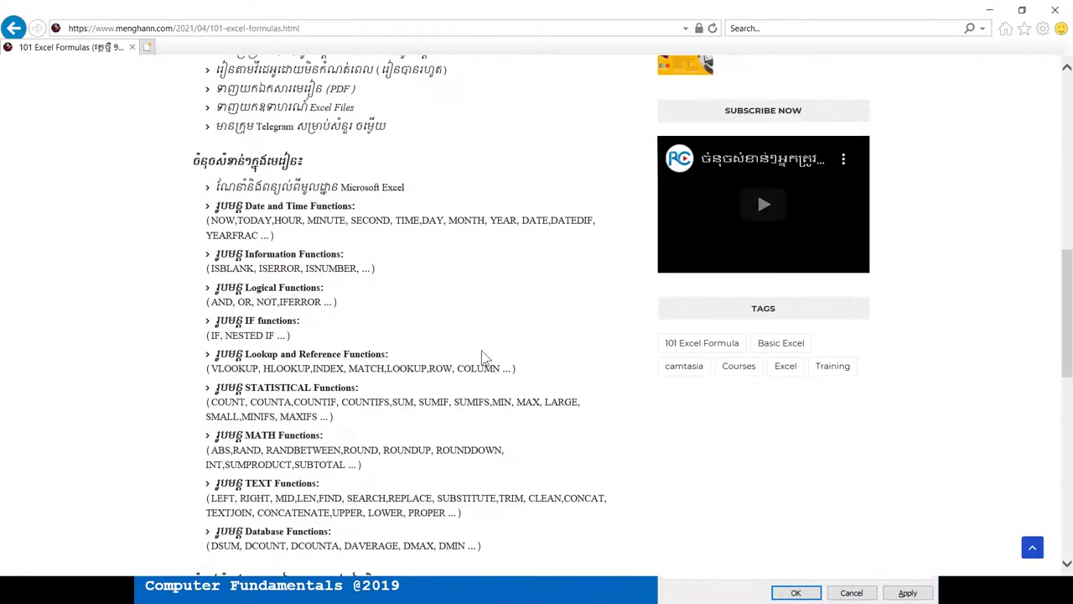
scroll(402, 351, "up", 5)
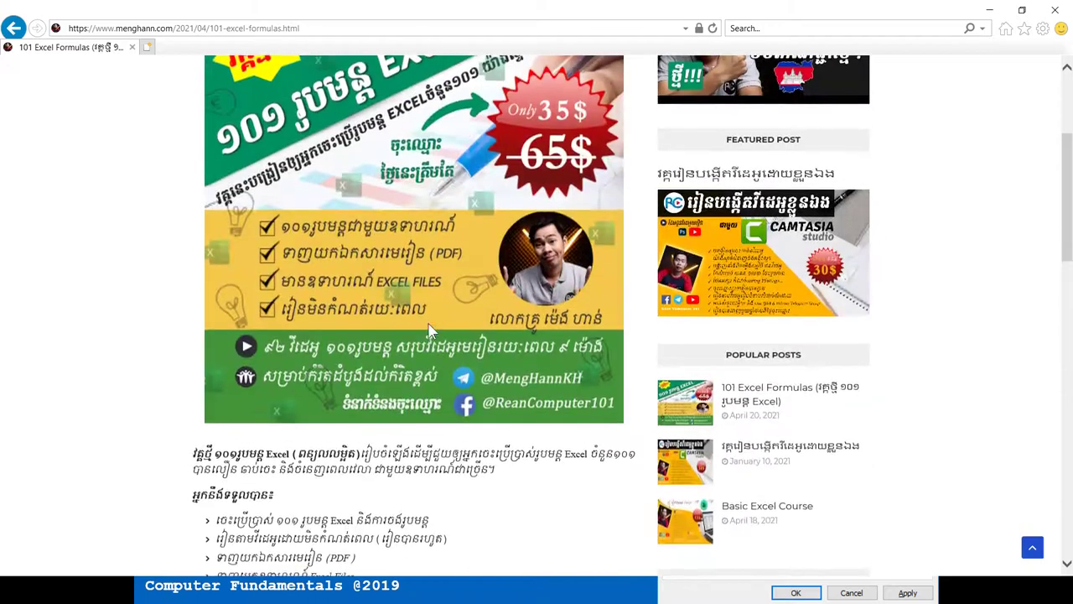
scroll(387, 240, "down", 3)
scroll(388, 240, "down", 5)
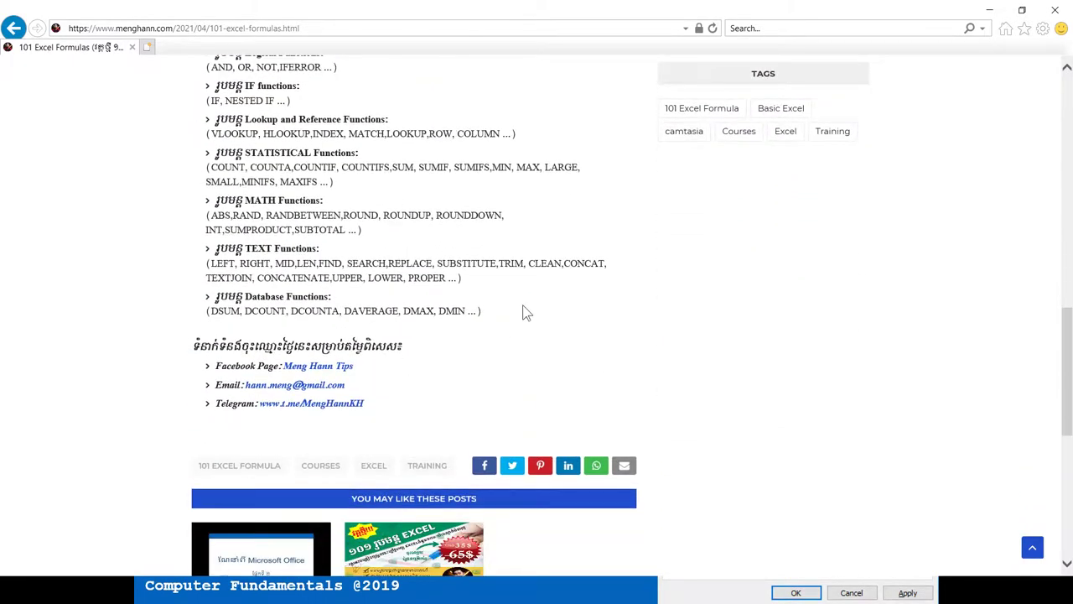
scroll(523, 313, "up", 10)
Open the Learn Basic Excel page and read through its course details and lesson outline table
left_click(723, 119)
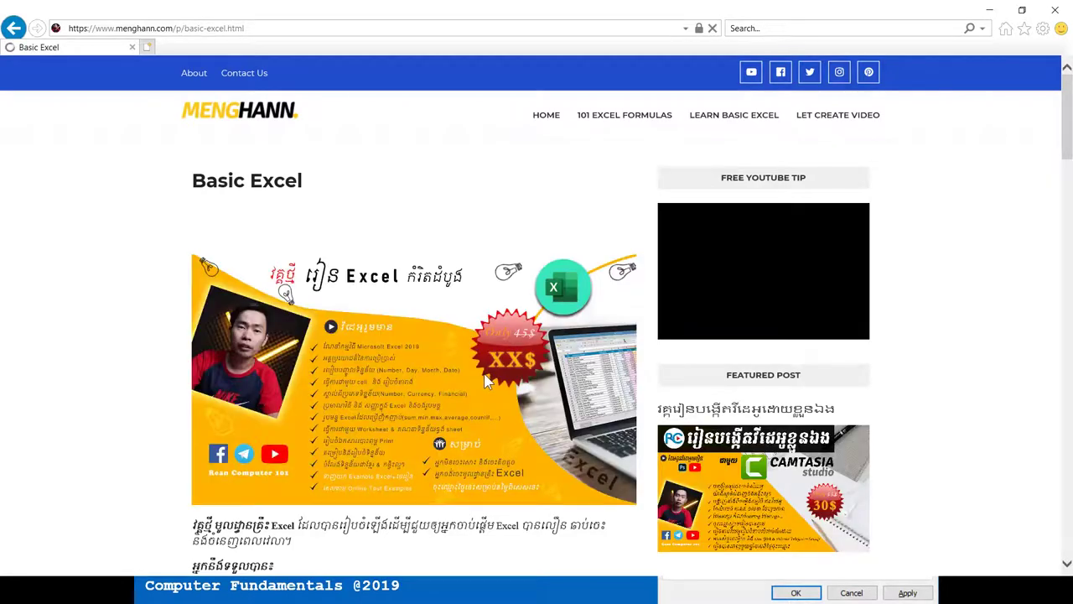
scroll(436, 448, "down", 7)
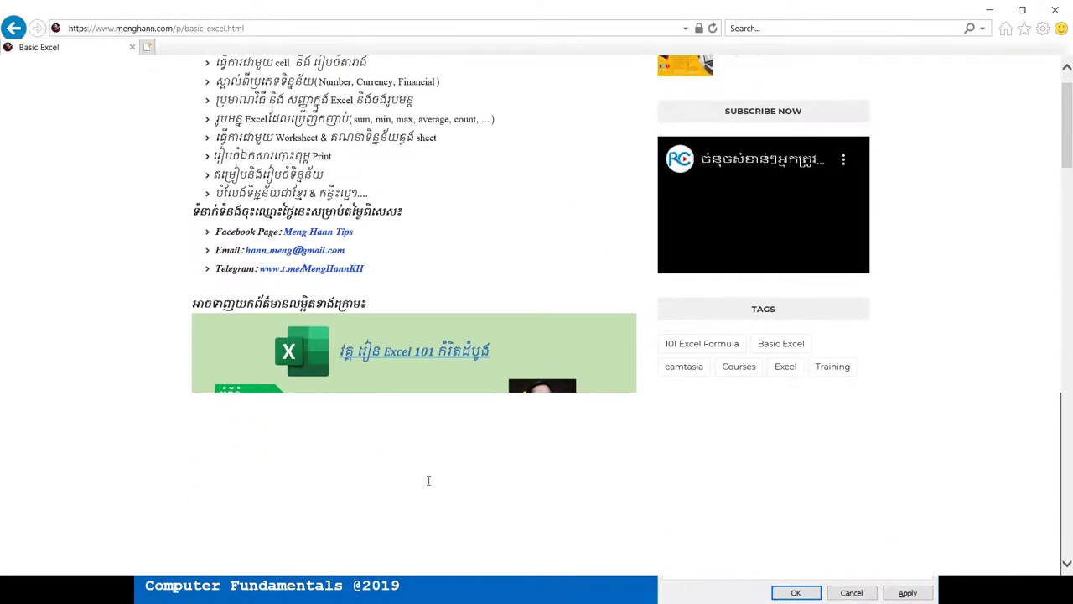
scroll(441, 408, "up", 5)
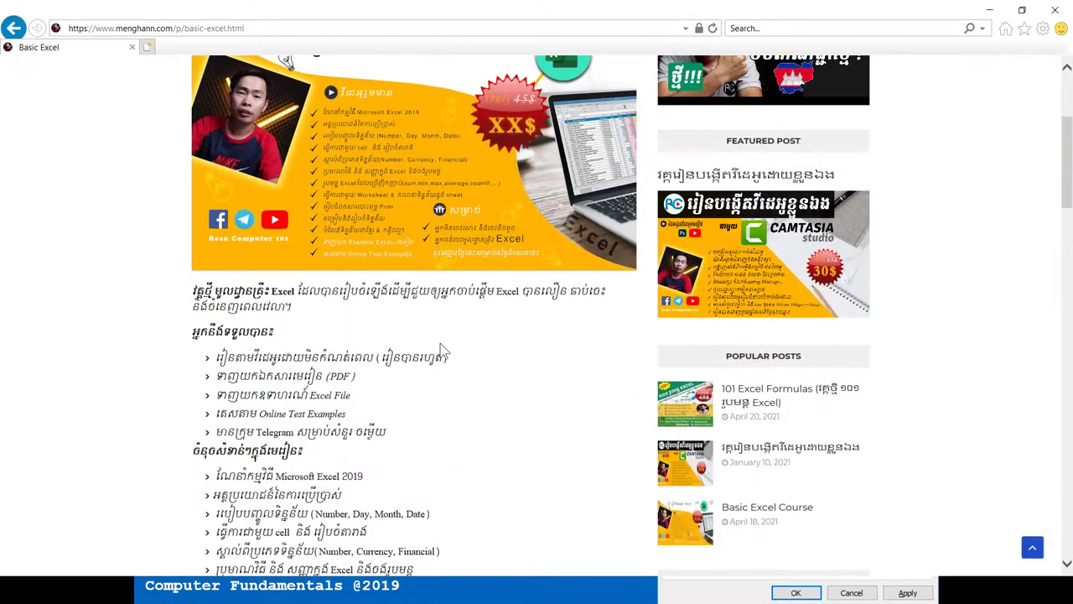
scroll(453, 410, "up", 3)
scroll(454, 410, "down", 6)
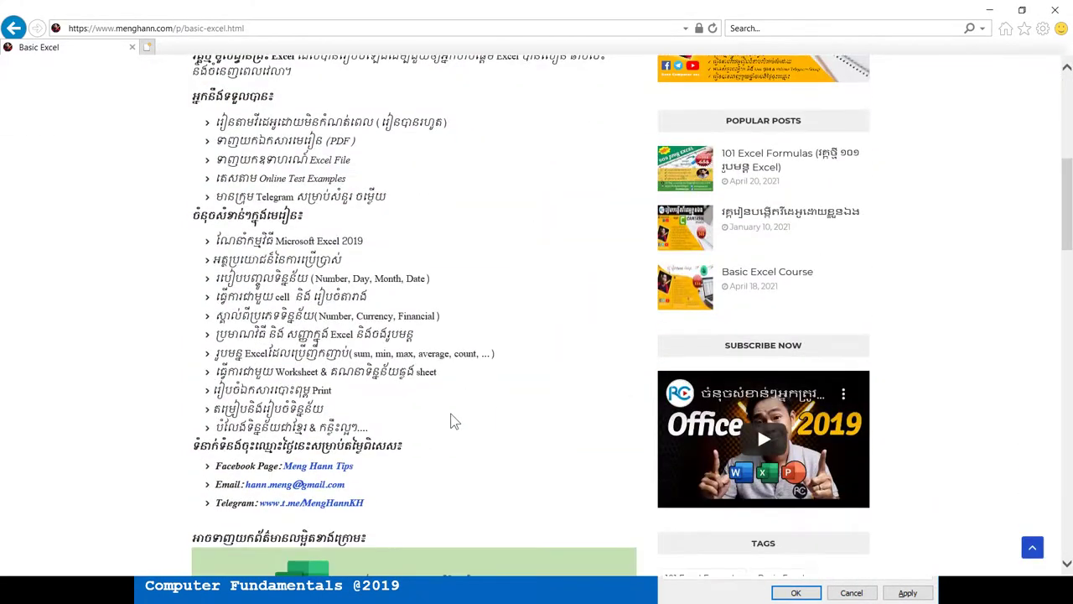
scroll(454, 422, "down", 15)
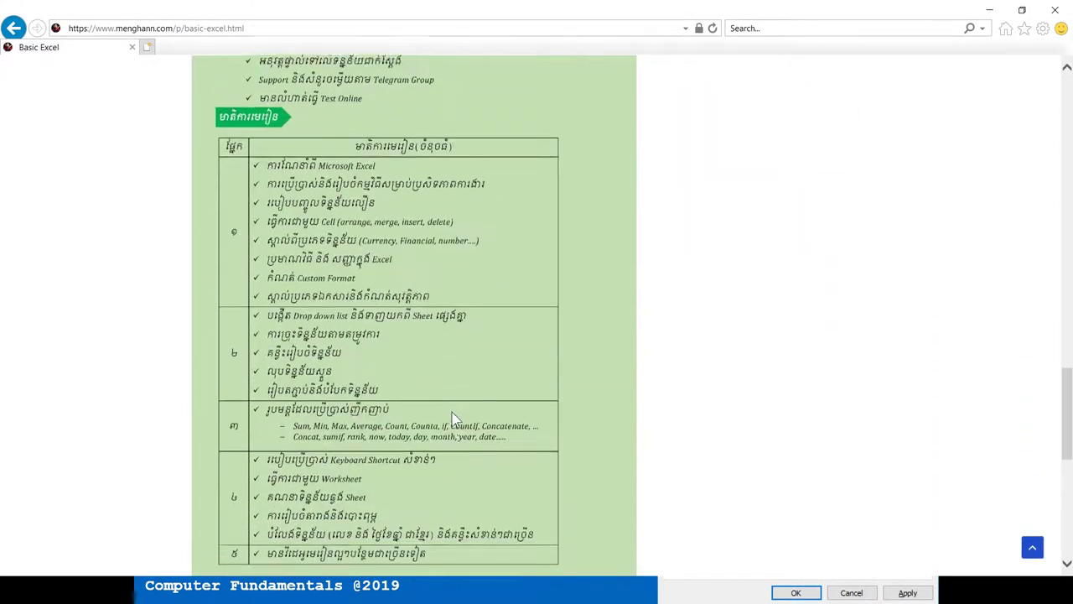
scroll(707, 391, "up", 12)
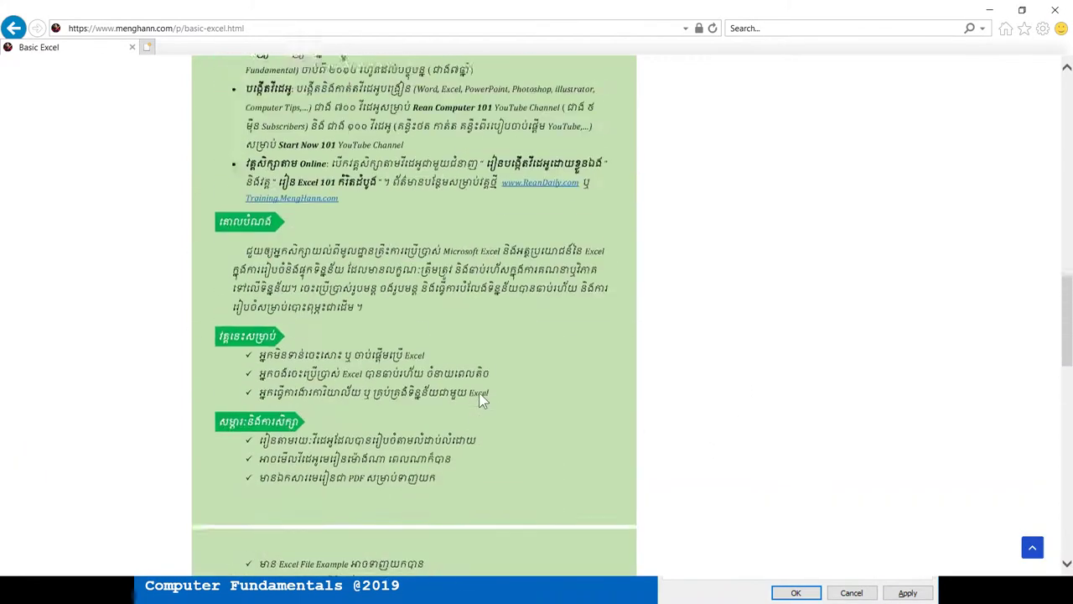
scroll(482, 401, "up", 5)
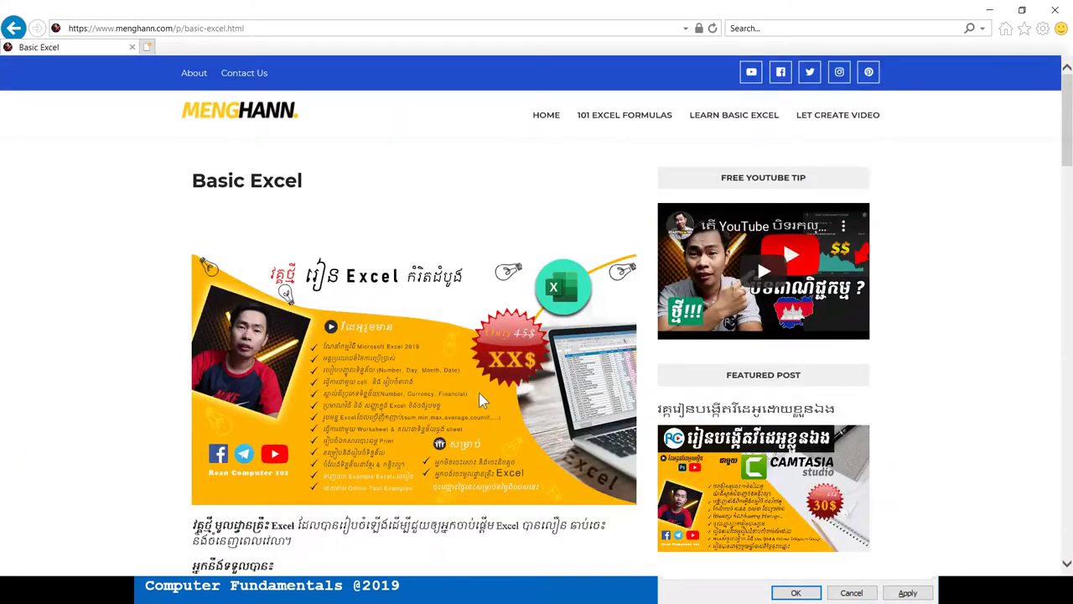
left_click(481, 399)
Open the Let Create Video page, look over the Camtasia Studio course description, and close the browser
left_click(852, 122)
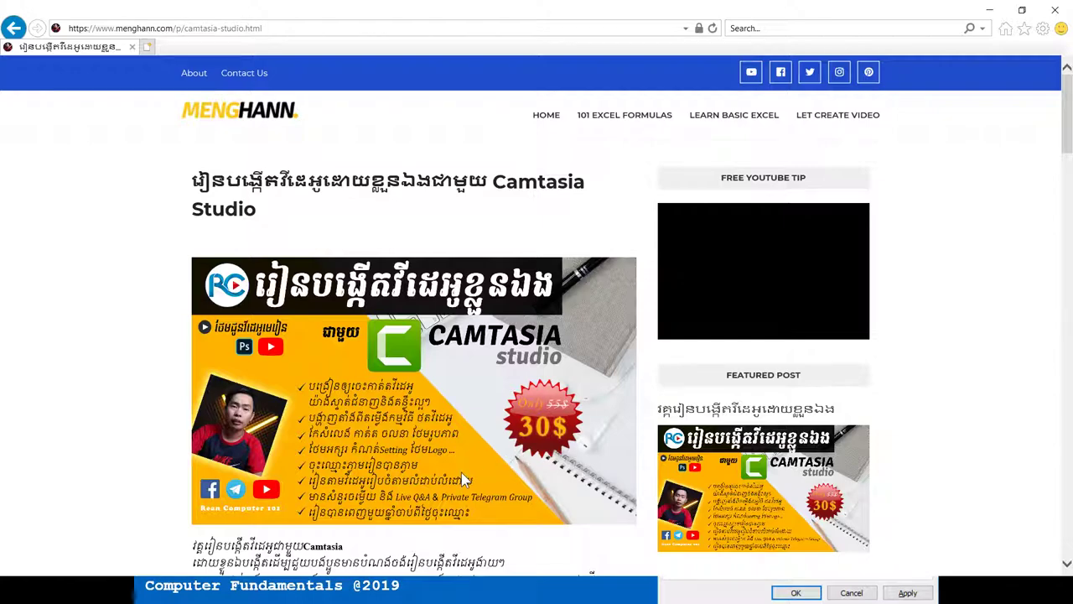
scroll(433, 493, "down", 5)
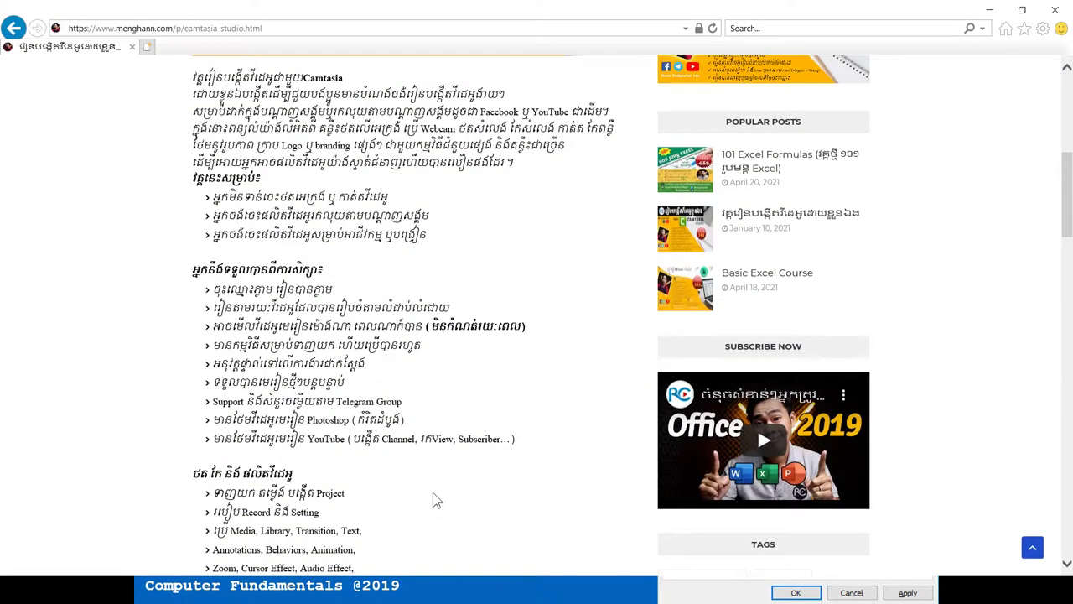
scroll(458, 474, "up", 4)
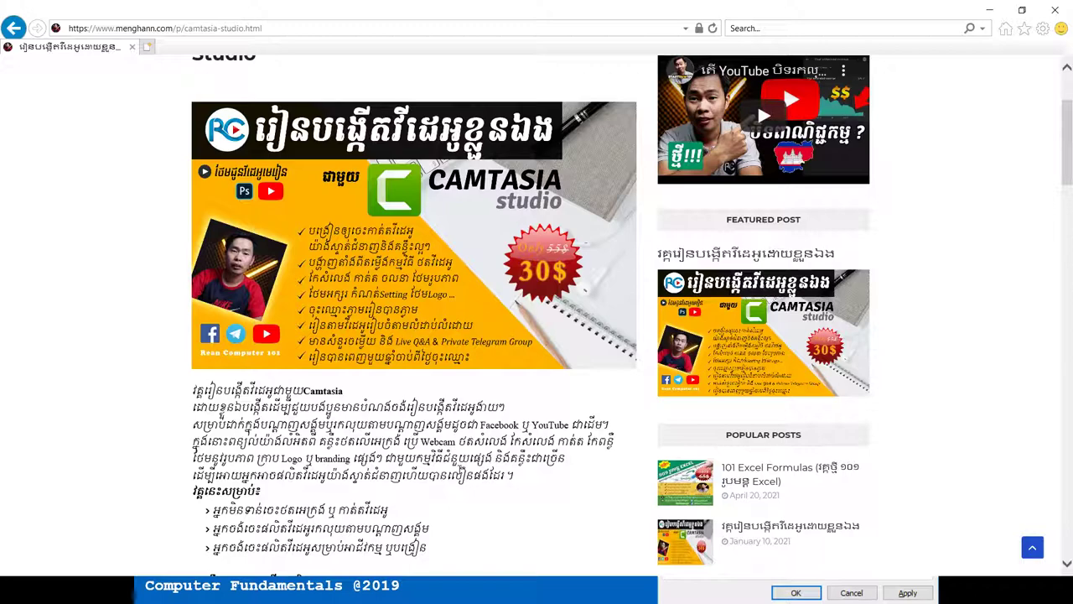
scroll(436, 492, "down", 5)
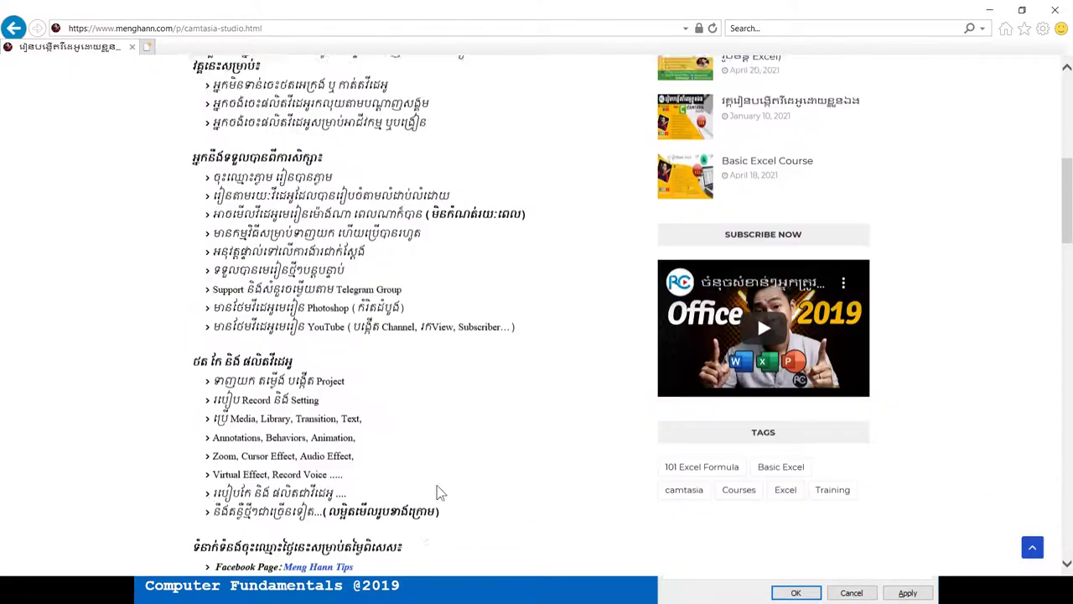
scroll(429, 491, "up", 7)
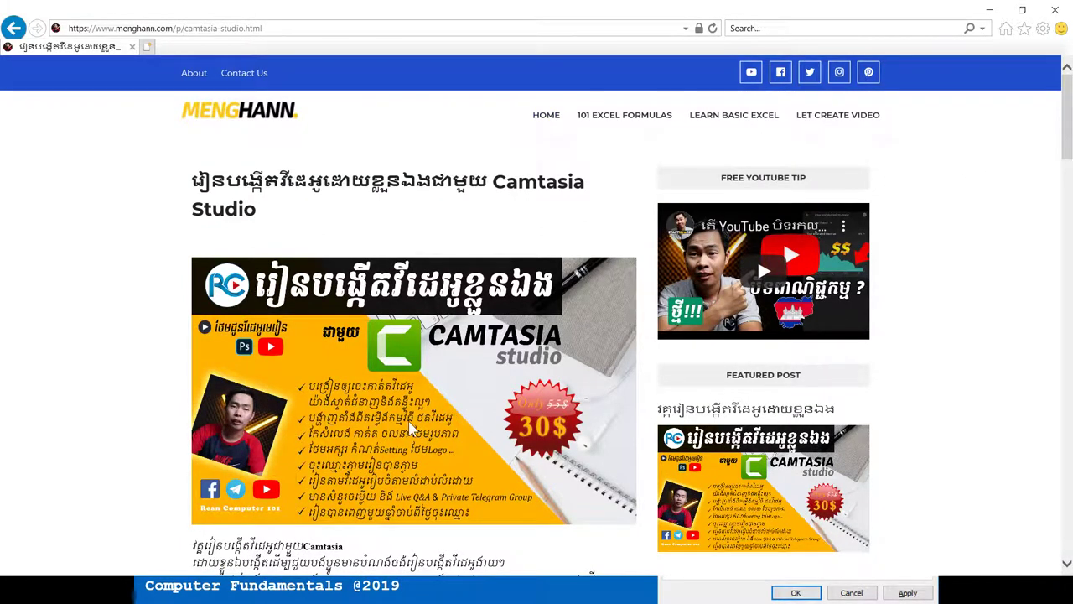
left_click(1055, 9)
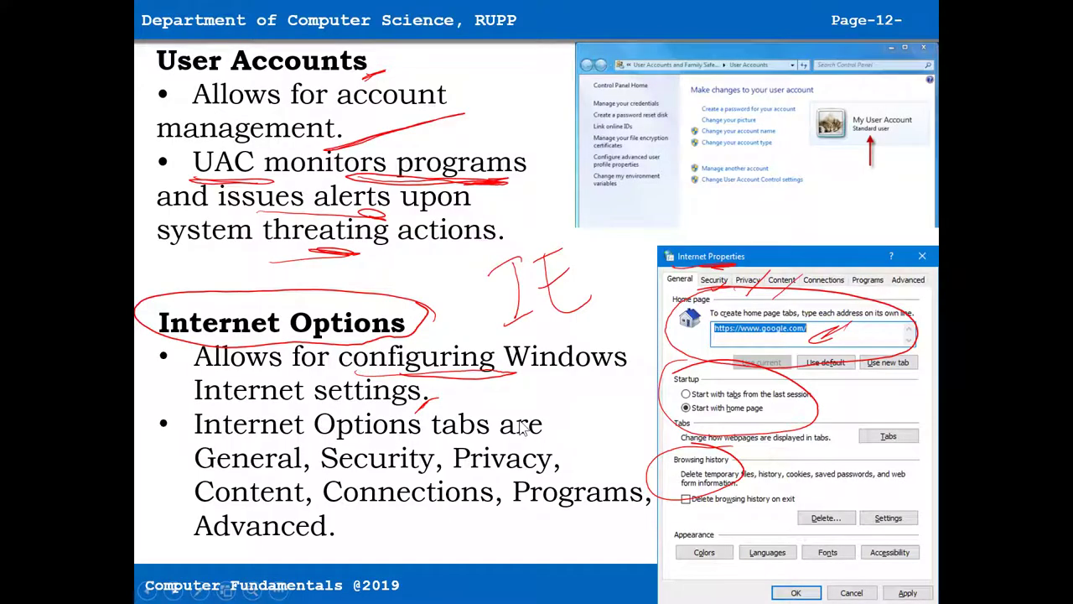
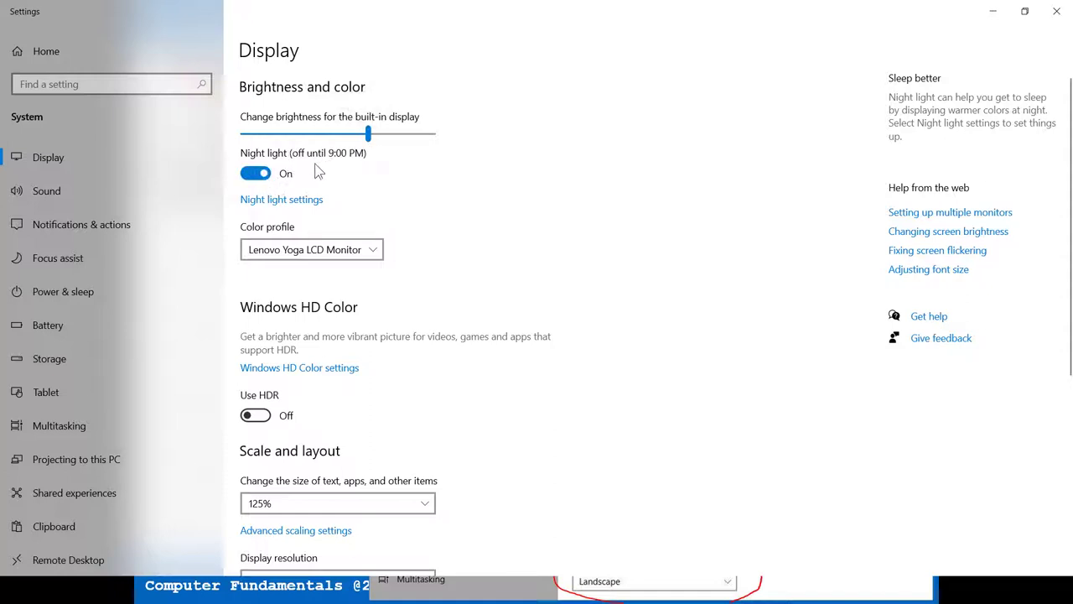
Set the night light strength to about 46 in Night light settings and return to the Display settings
left_click(290, 202)
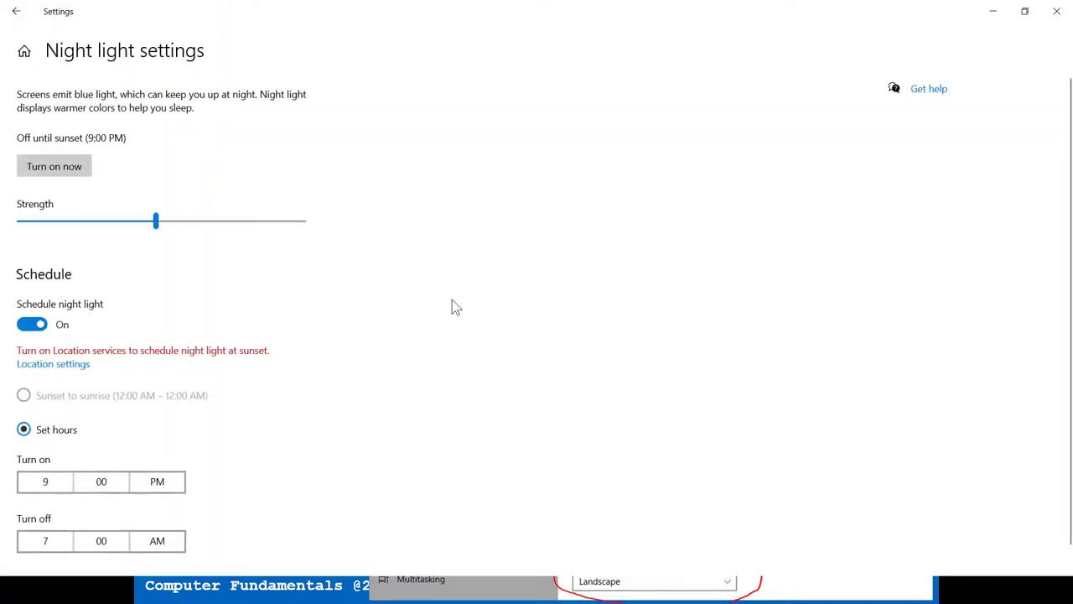
left_click_drag(125, 221, 150, 233)
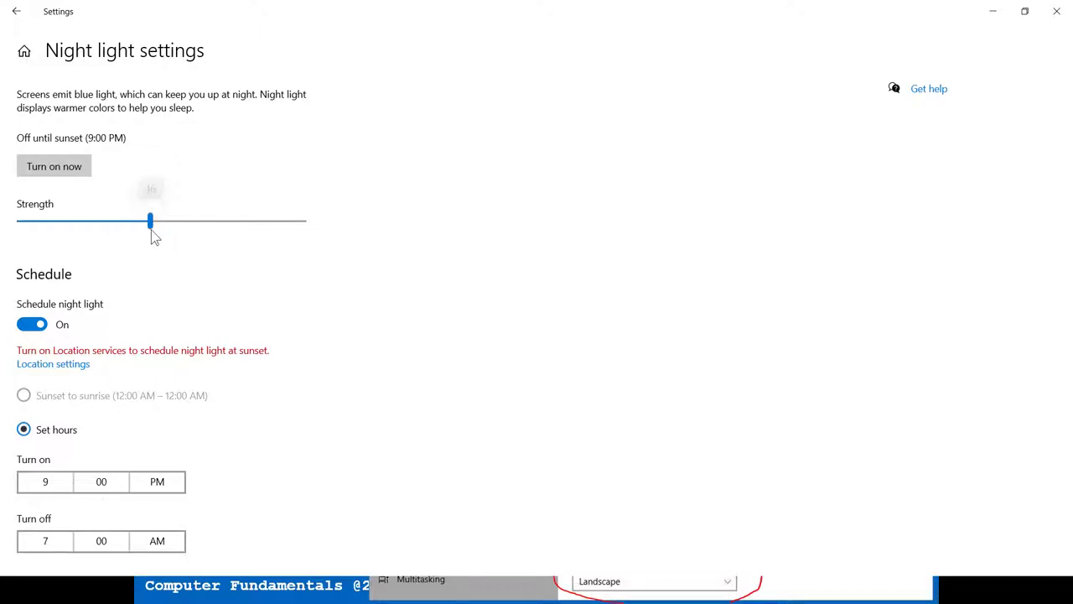
left_click(17, 11)
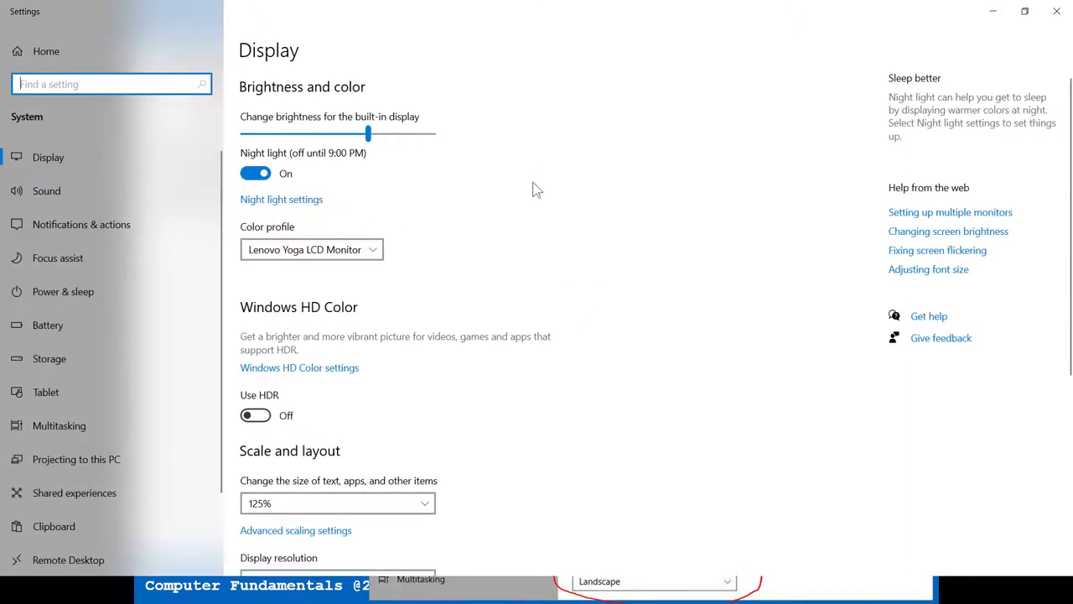
Look over the Display settings and check the color profile choices without changing the profile
scroll(566, 311, "down", 3)
scroll(587, 300, "up", 2)
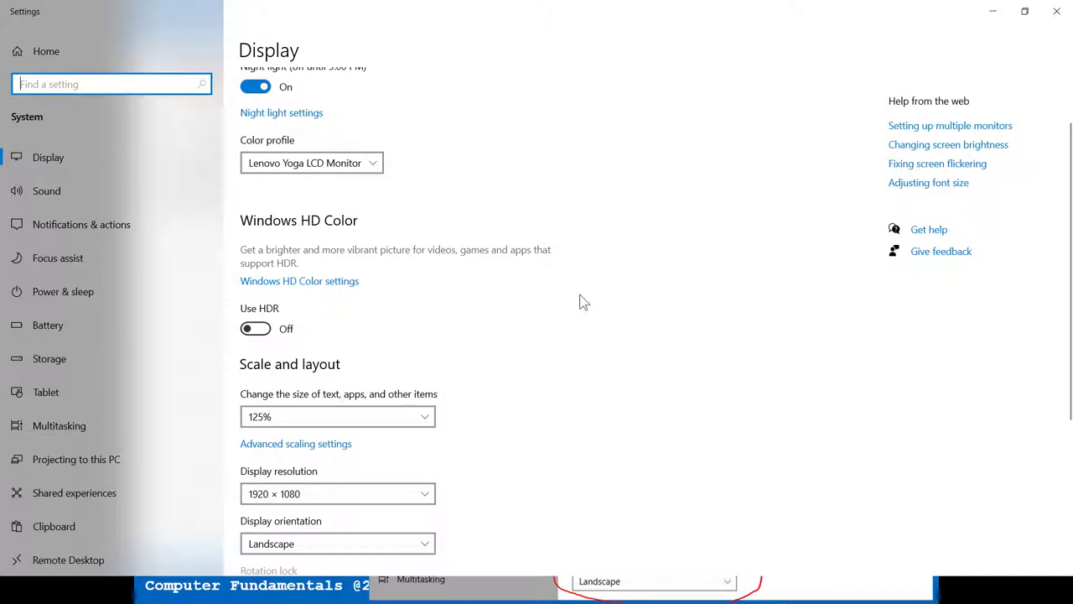
left_click(376, 164)
left_click(382, 165)
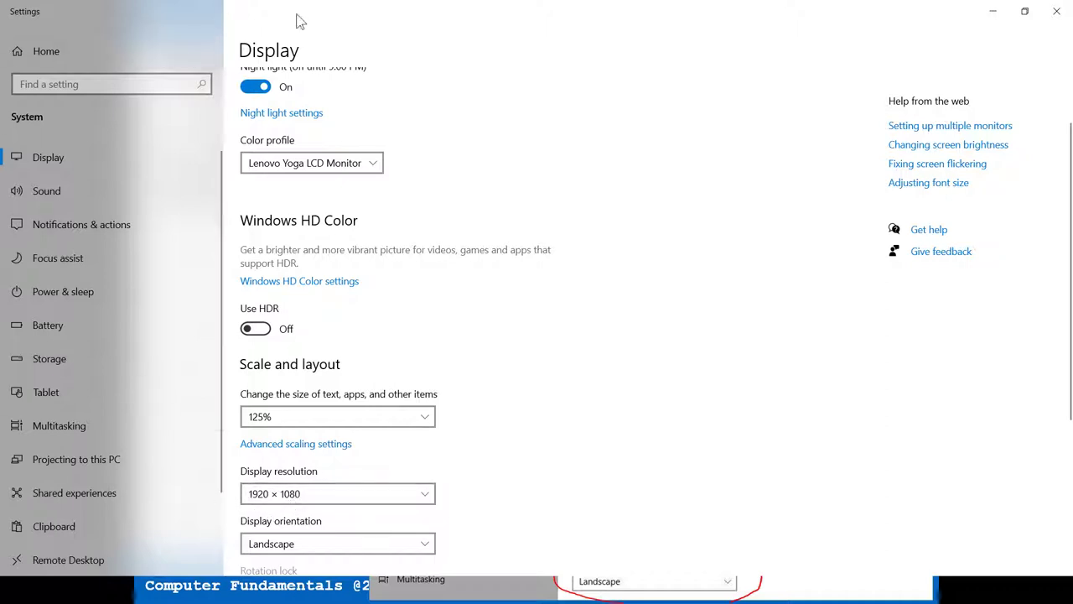
Try the size of text, apps, and other items at 100% and at 150% (Recommended)
left_click(263, 422)
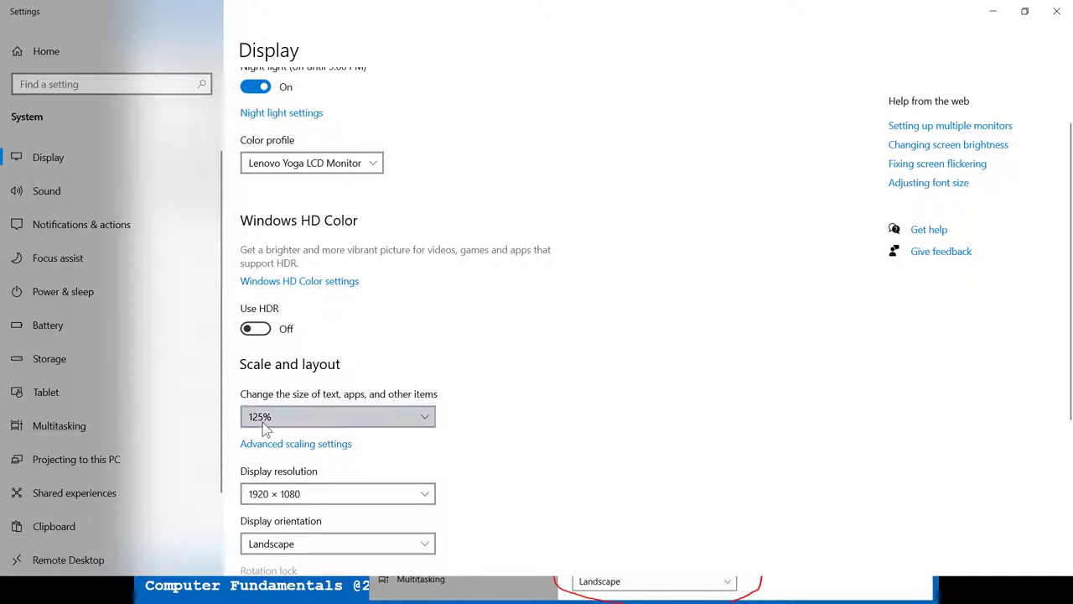
left_click(287, 391)
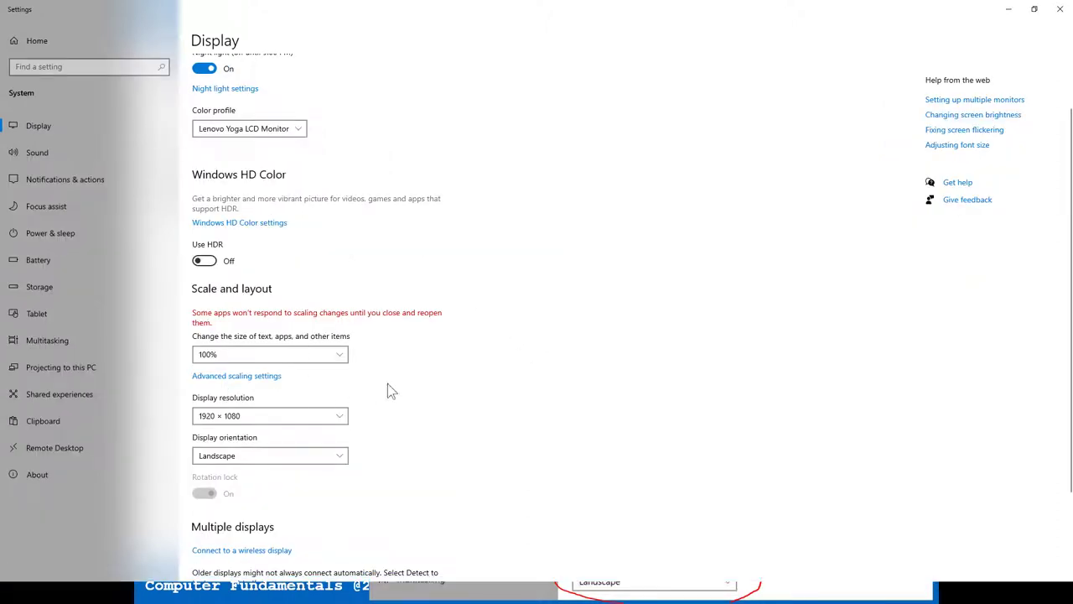
left_click(342, 355)
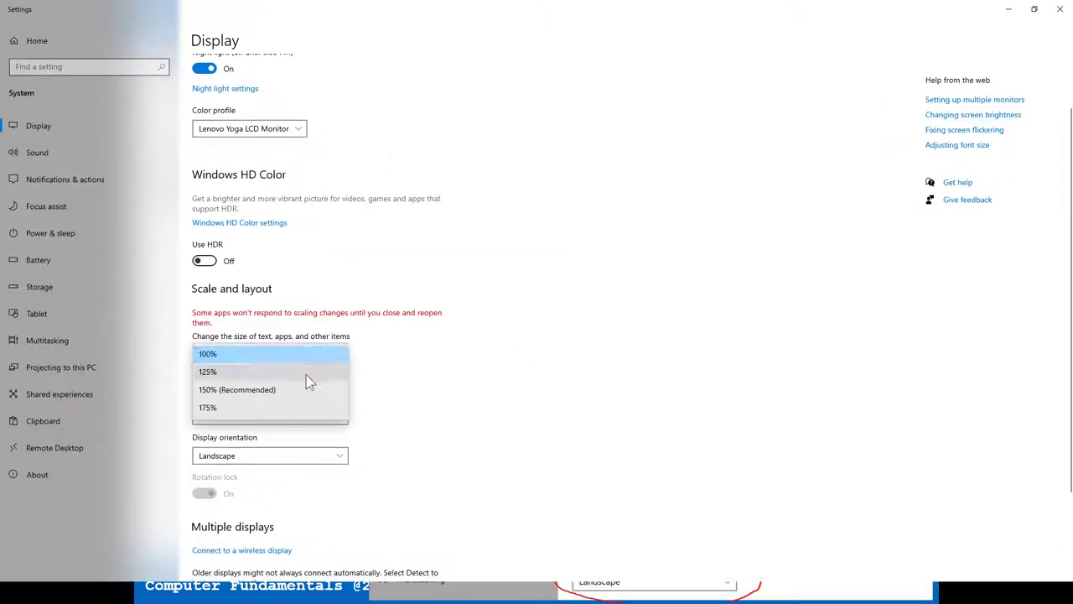
left_click(284, 389)
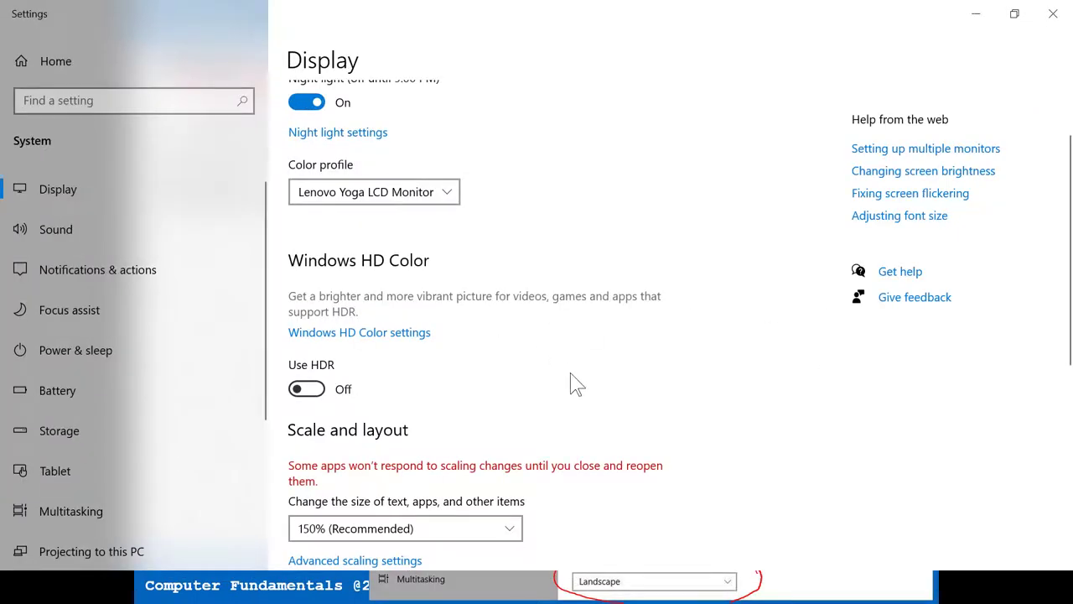
Set the size of text, apps, and other items back to 125%
scroll(575, 378, "down", 2)
left_click(514, 363)
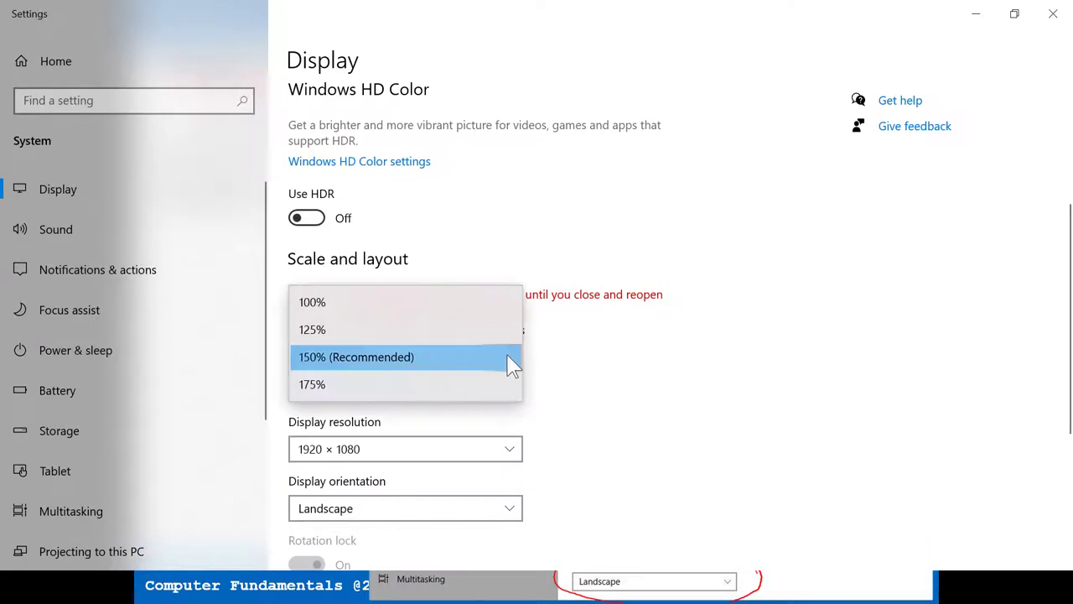
left_click(436, 332)
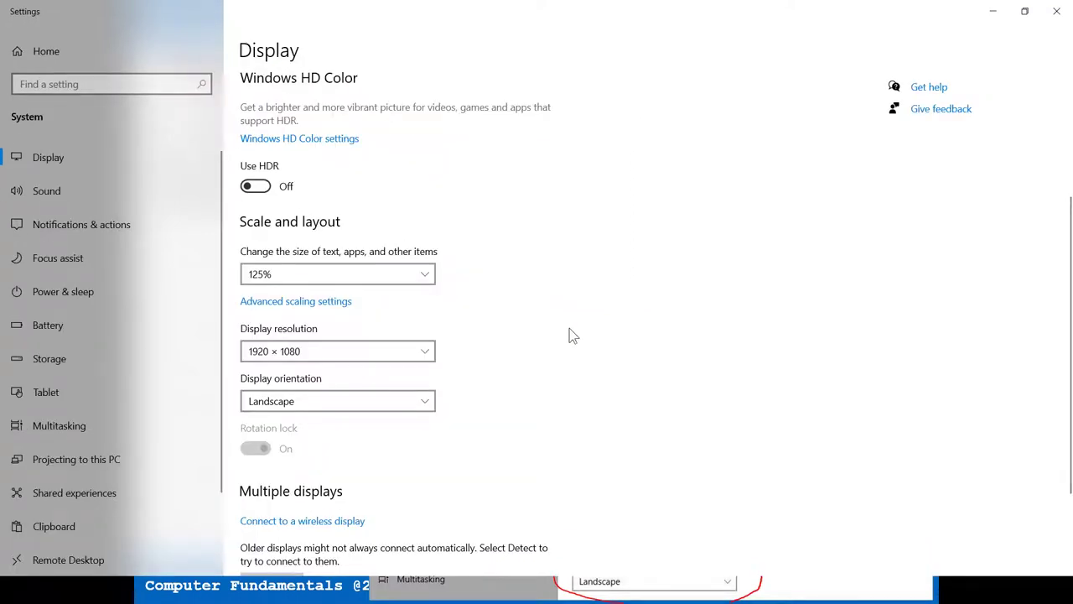
Try the Portrait (flipped) display orientation
left_click(418, 401)
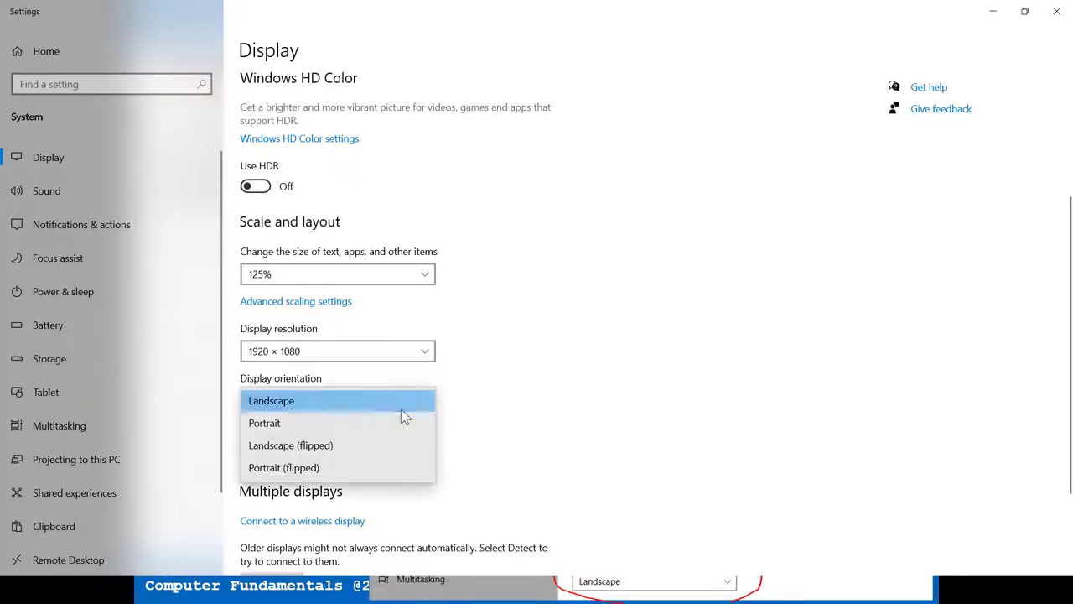
left_click(322, 468)
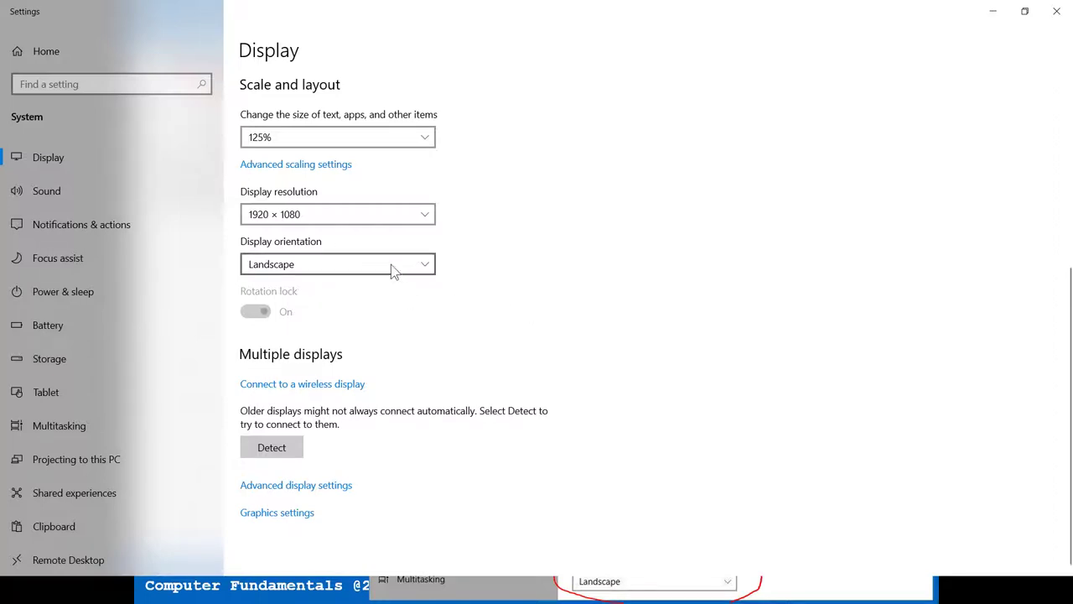
Review the Display settings and examine the available display resolutions without changing the resolution
scroll(507, 261, "up", 4)
scroll(516, 262, "down", 5)
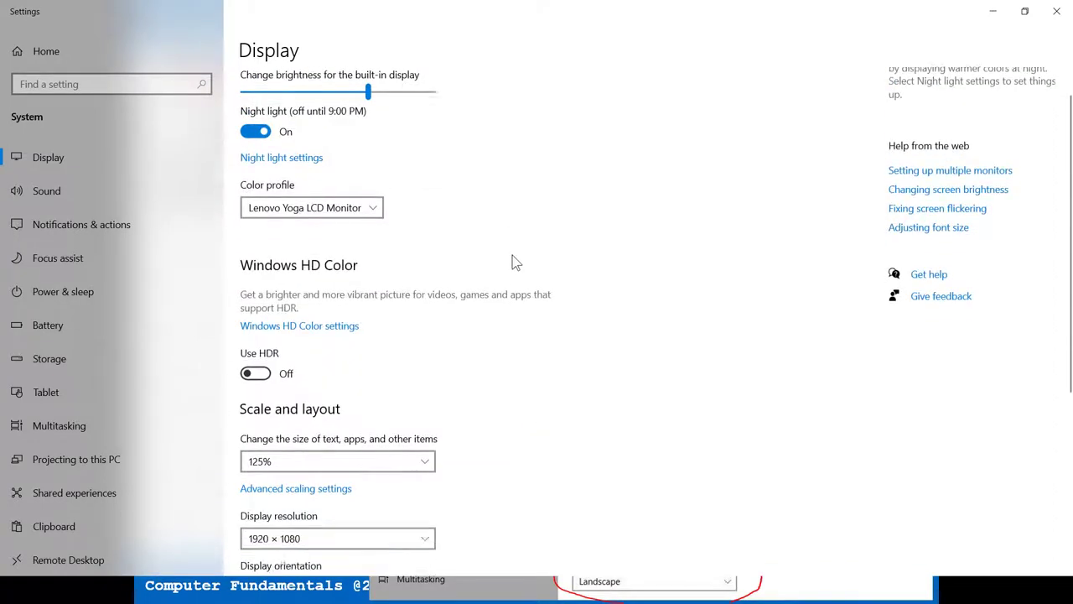
scroll(518, 263, "up", 5)
scroll(520, 263, "down", 1)
scroll(520, 262, "down", 4)
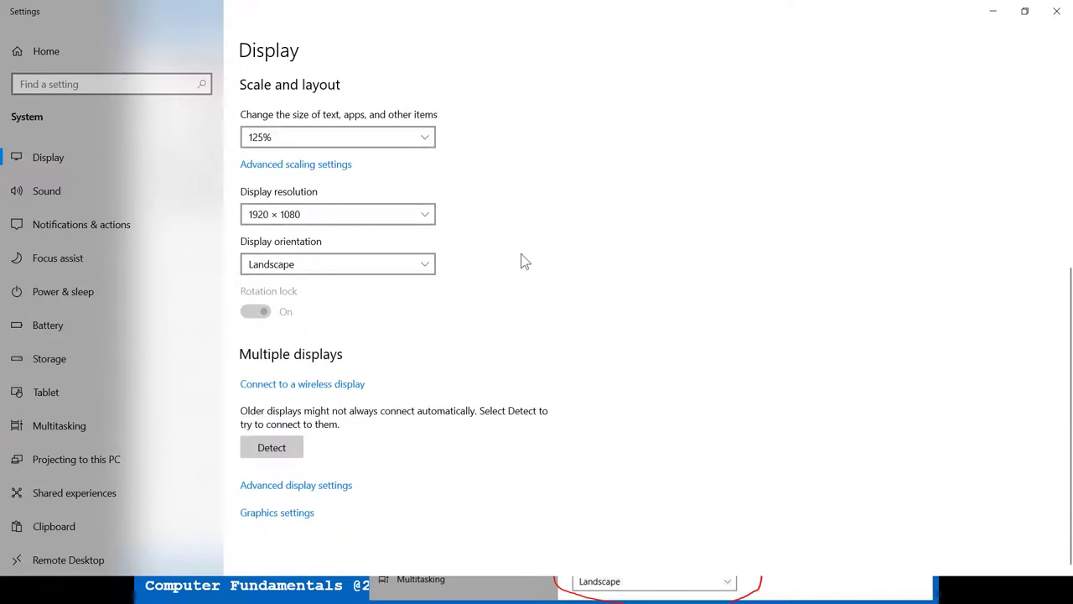
left_click(429, 215)
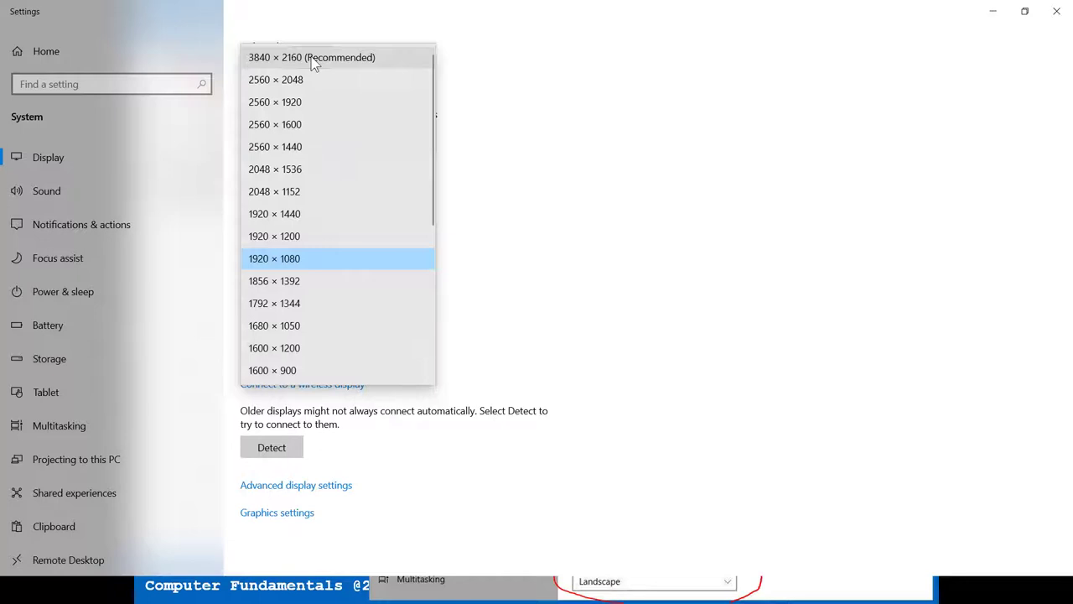
left_click(528, 340)
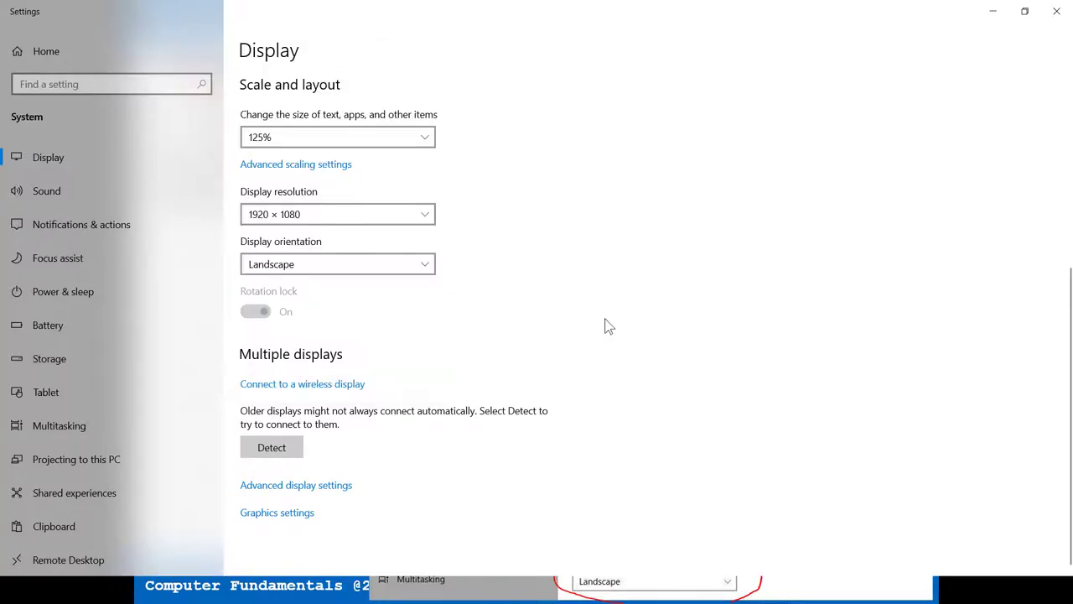
Open the Graphics settings, examine the app types available for the graphics performance preference, and return to the Display settings
left_click(294, 513)
left_click(158, 192)
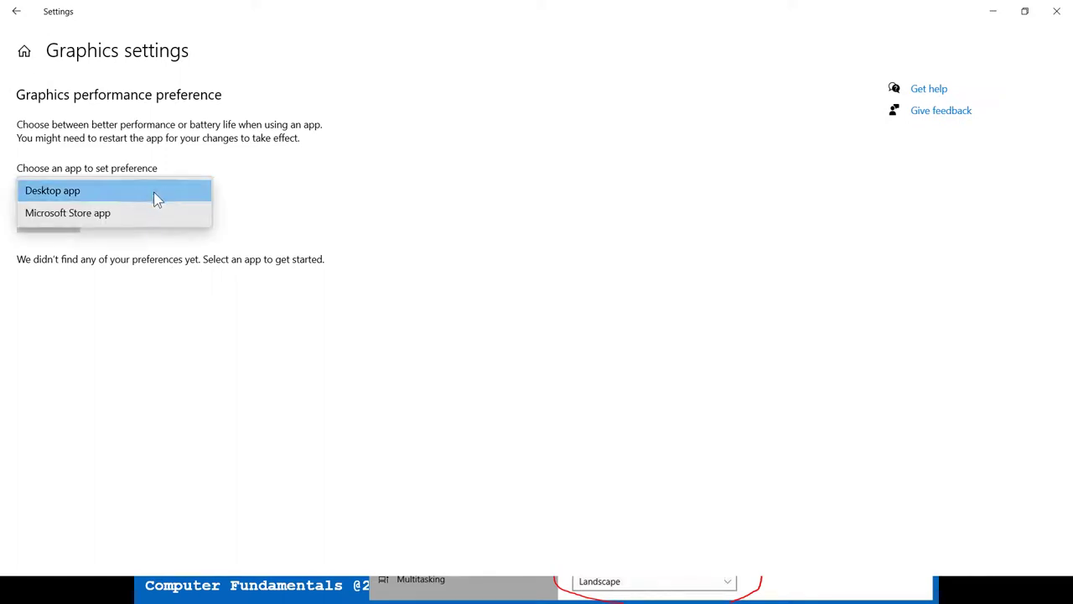
left_click(285, 224)
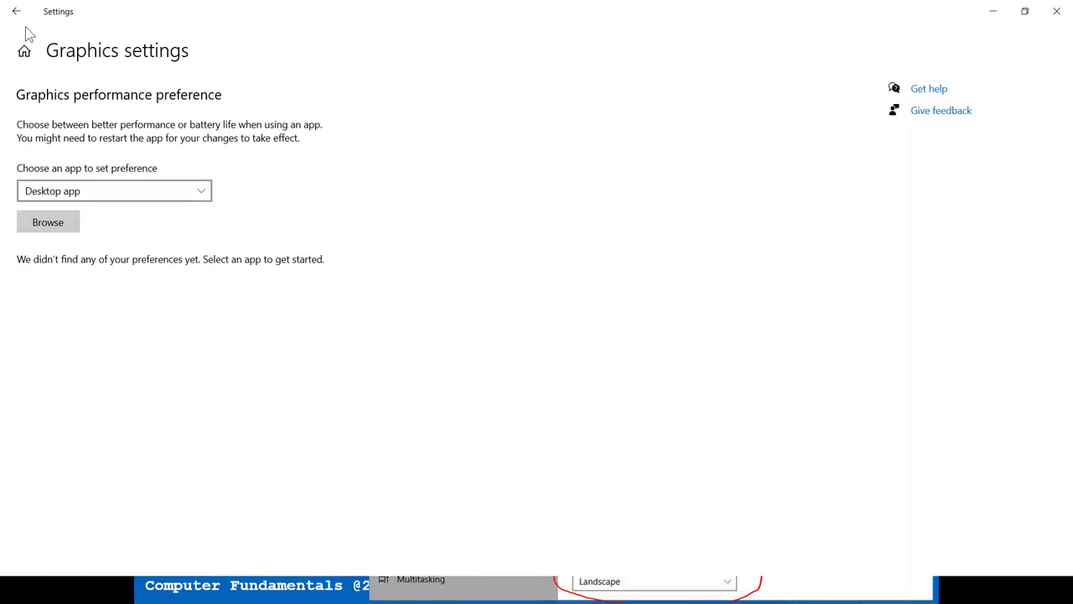
left_click(158, 192)
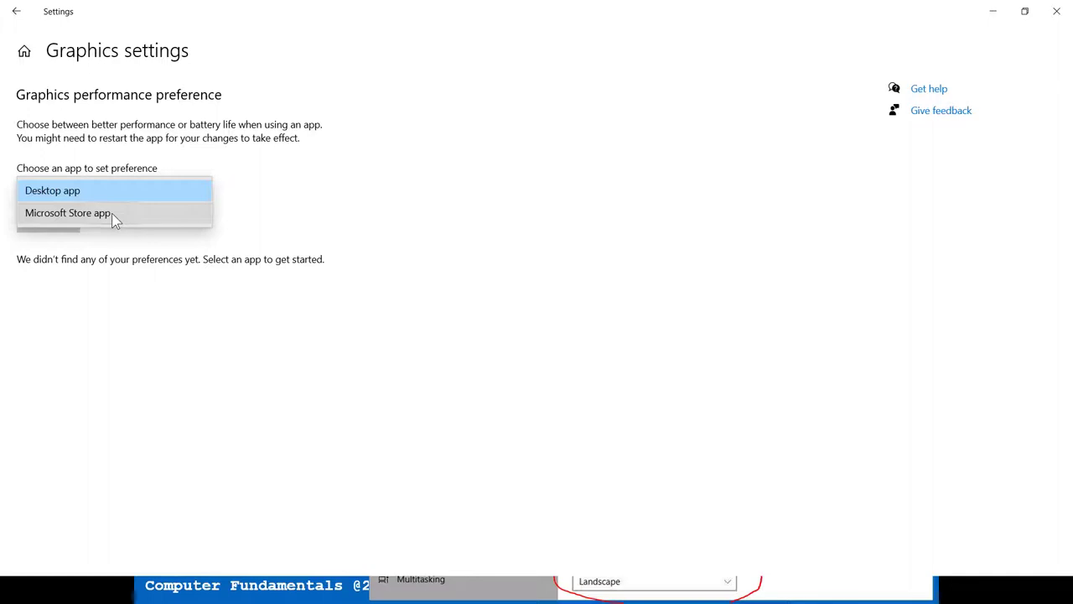
left_click(19, 17)
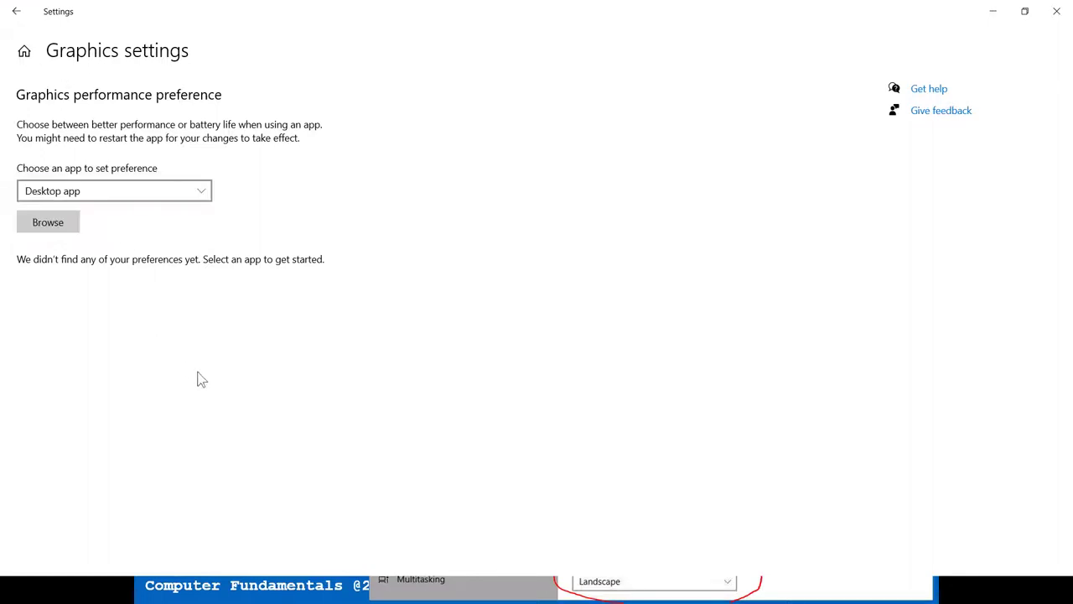
left_click(14, 17)
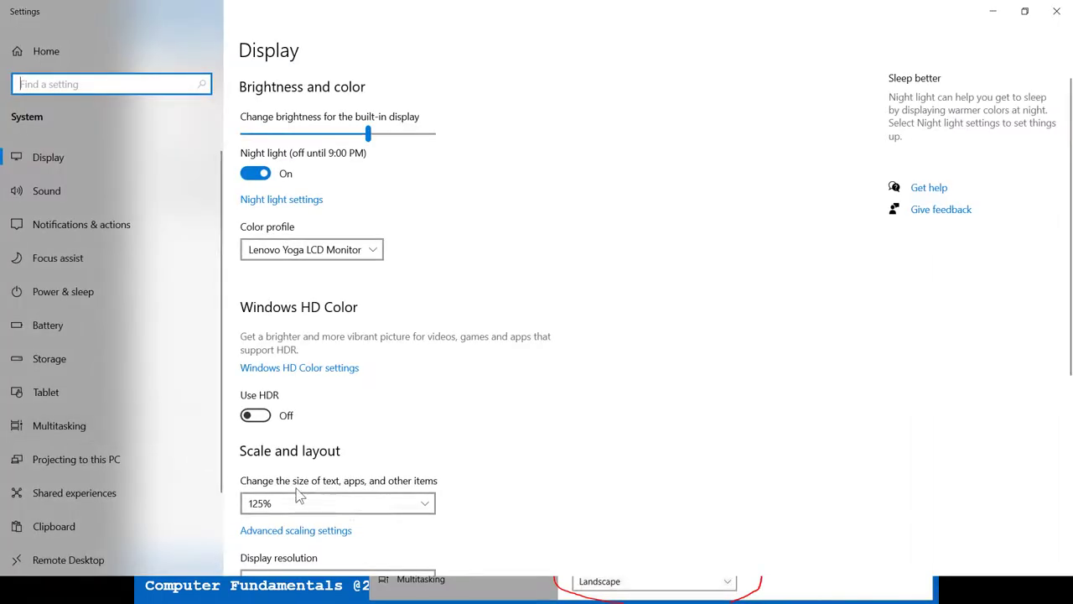
Open the Advanced display settings and examine which displays can be selected for viewing or changing settings
scroll(654, 446, "down", 5)
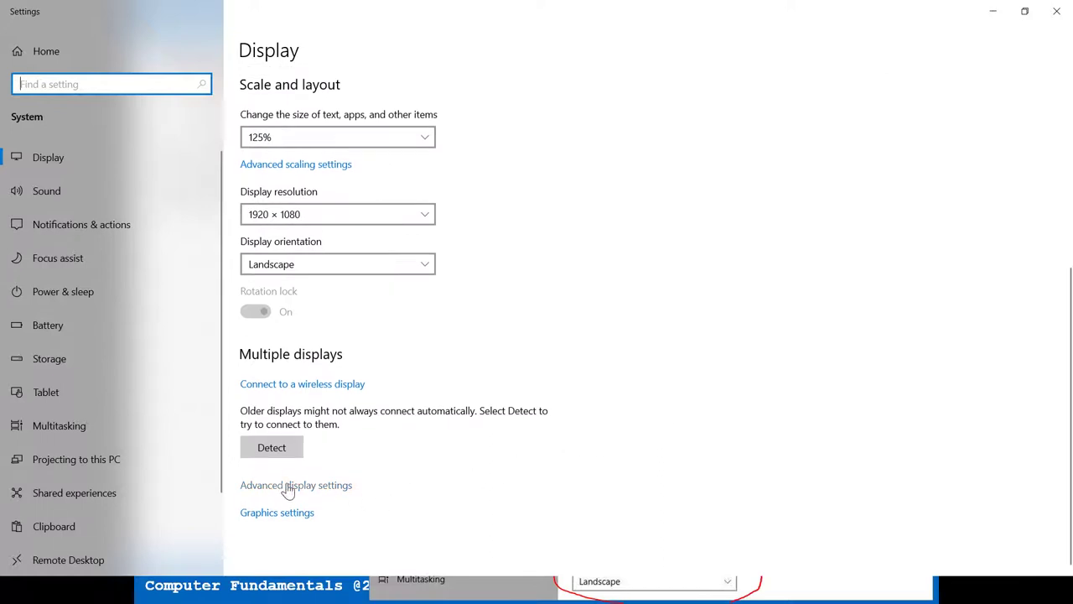
left_click(312, 487)
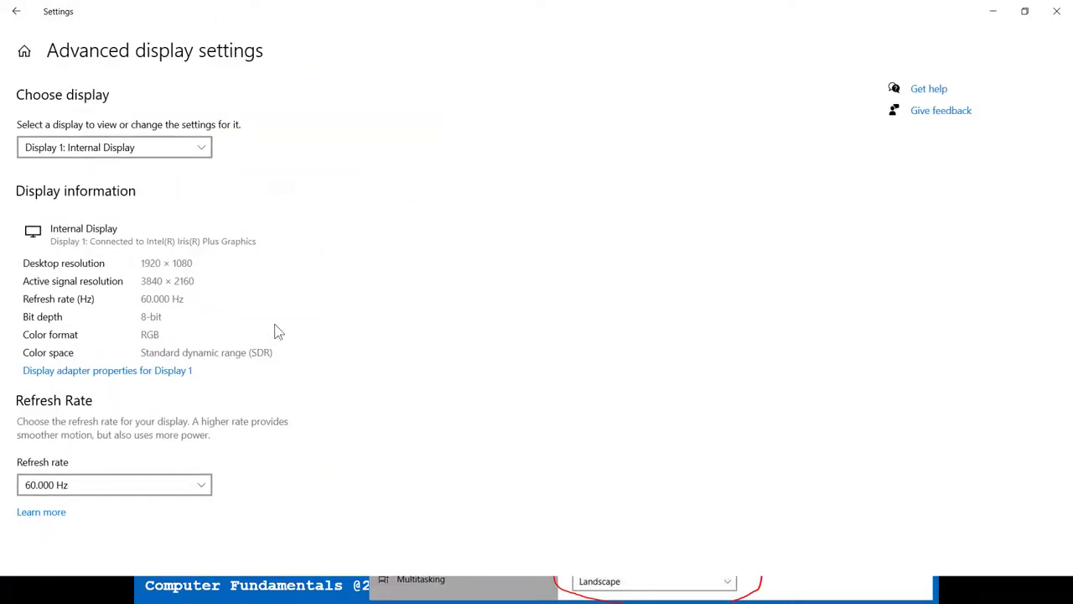
left_click(176, 153)
left_click(394, 270)
left_click(175, 144)
left_click(395, 246)
Examine the refresh rates available for the internal display and close the Settings window
left_click(155, 483)
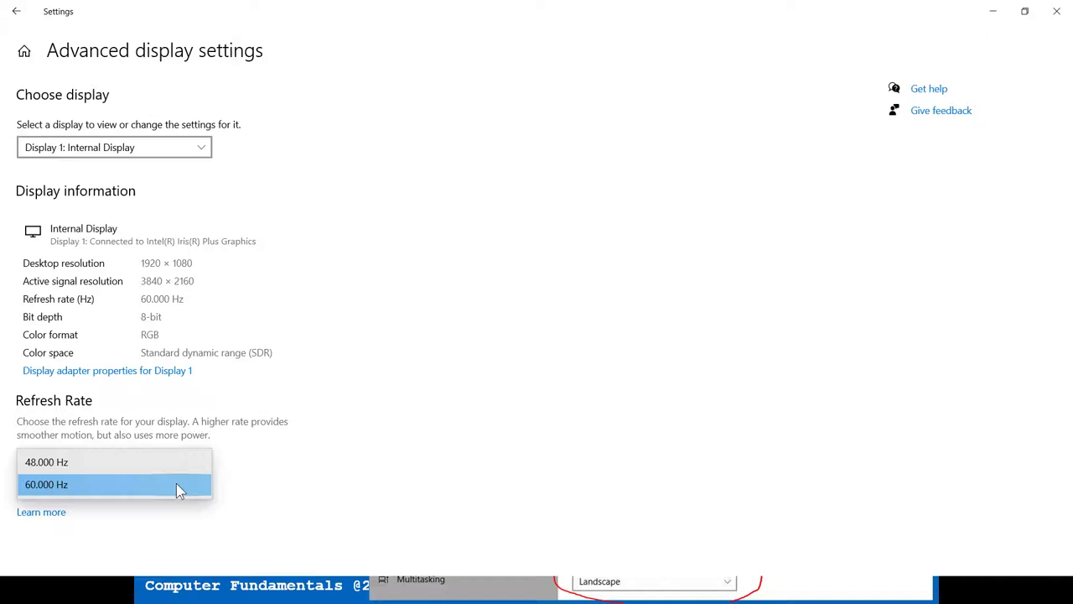
left_click(268, 448)
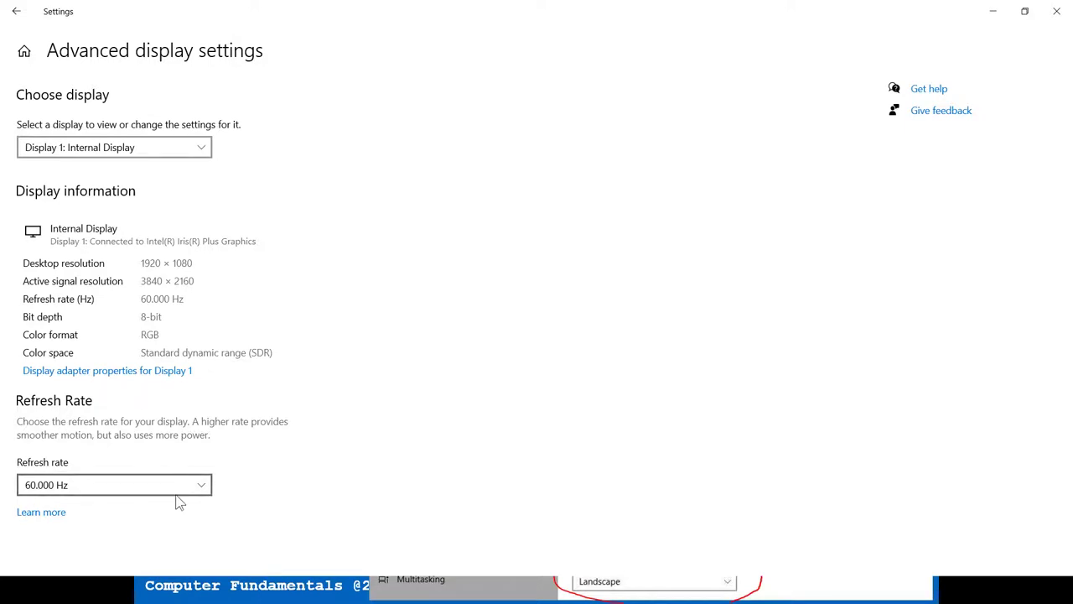
left_click(1058, 13)
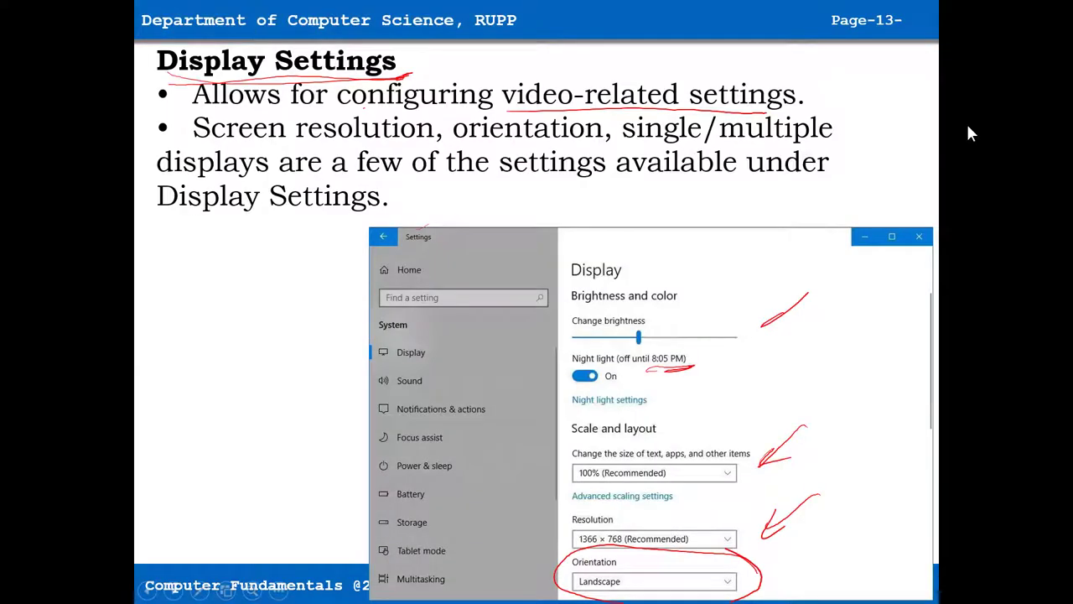